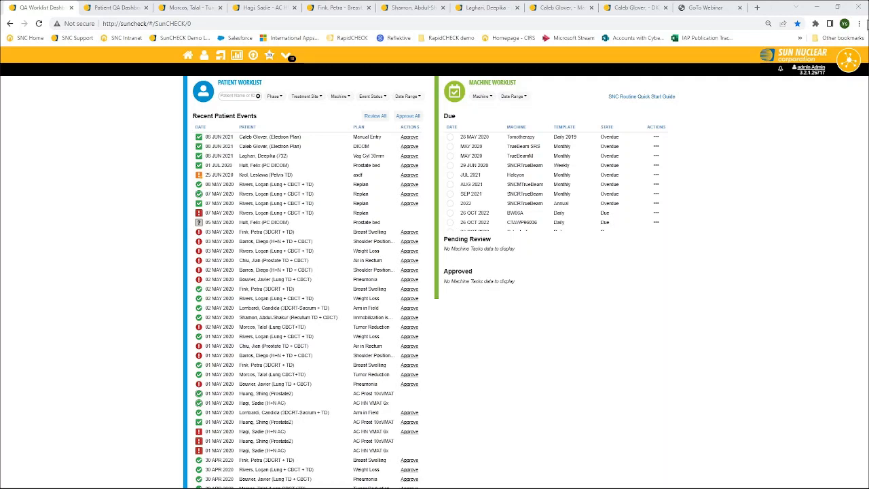
Increase the browser's page zoom to 100% for the QA worklist page
left_click(858, 23)
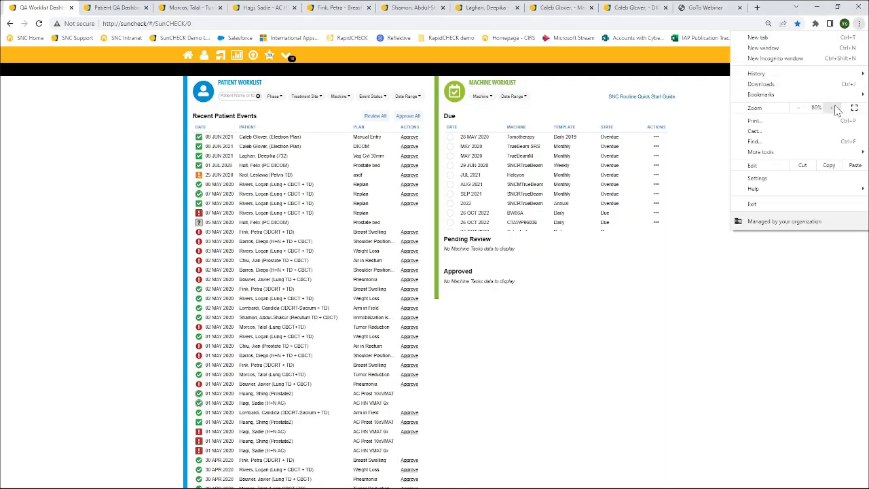
left_click(831, 108)
left_click(832, 108)
left_click(832, 107)
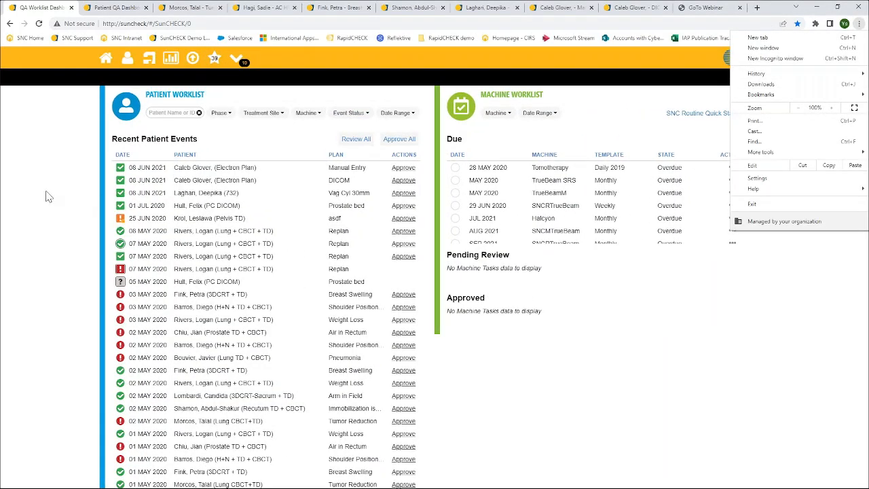
left_click(185, 113)
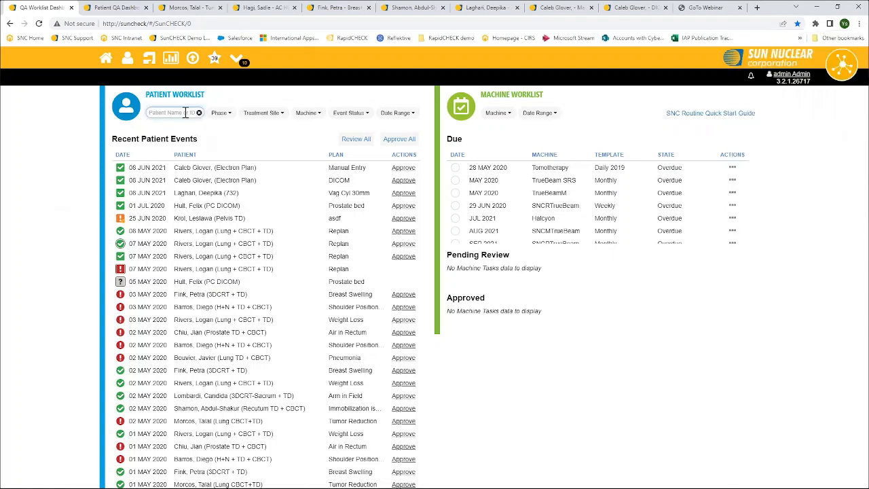
Filter the patient worklist by phase so that only DoseCHECK events are listed
left_click(220, 113)
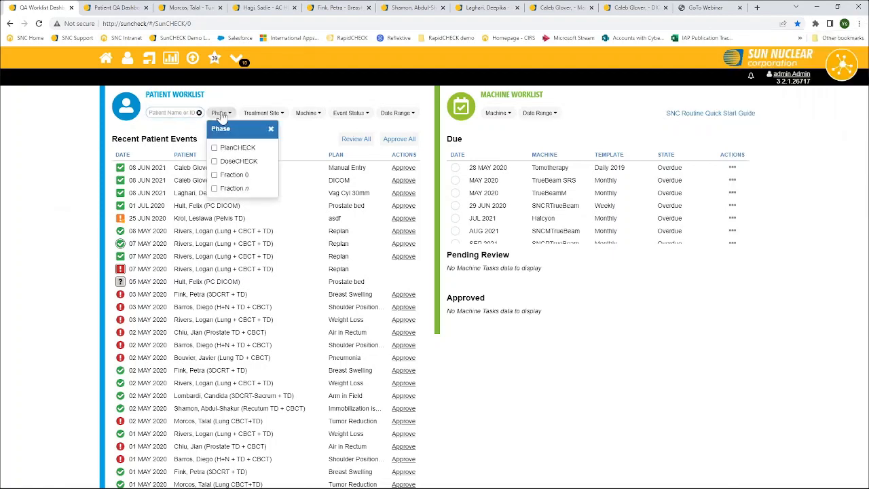
left_click(214, 162)
left_click(215, 163)
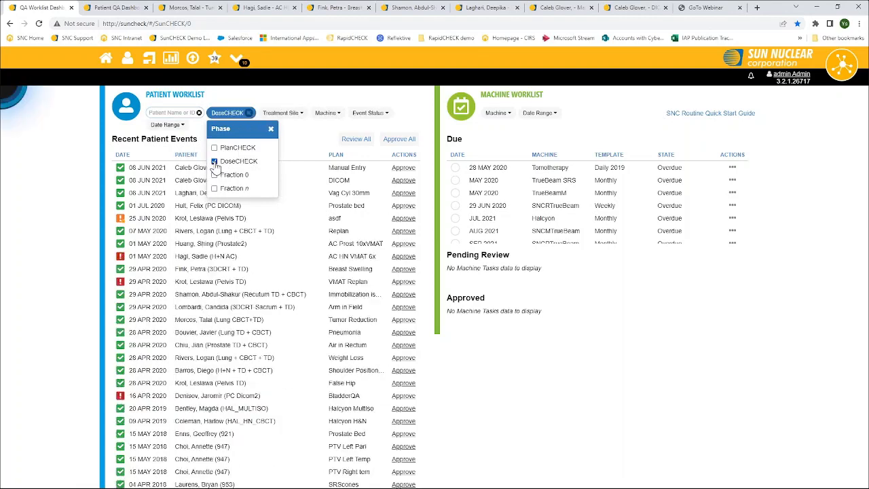
left_click(293, 138)
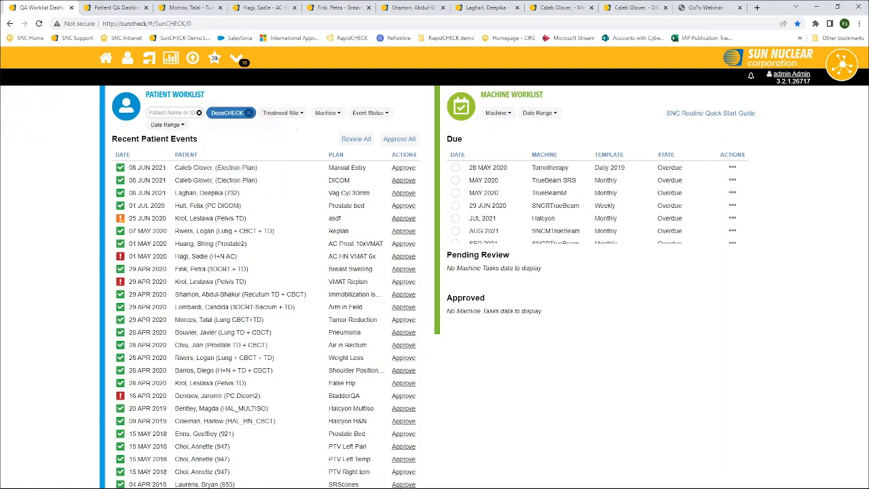
View the treatment site options, filter the patient worklist by the HDR machine, and clear both the HDR and DoseCHECK filters
left_click(290, 115)
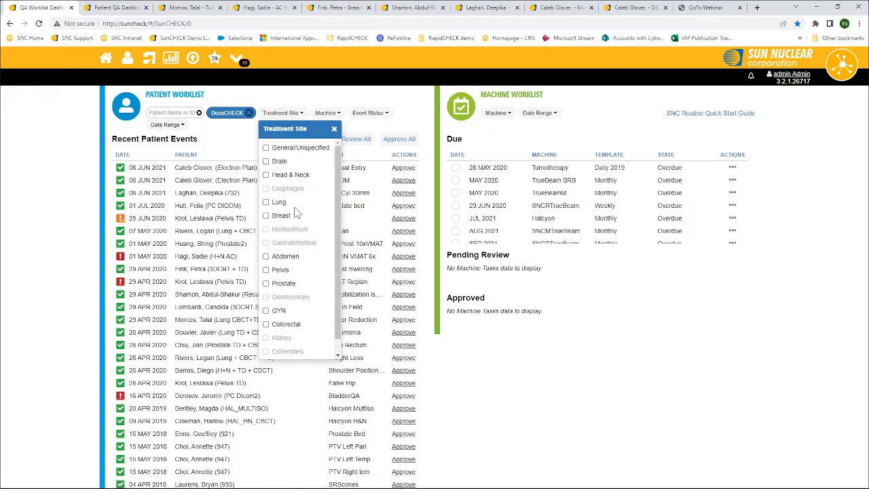
left_click(327, 113)
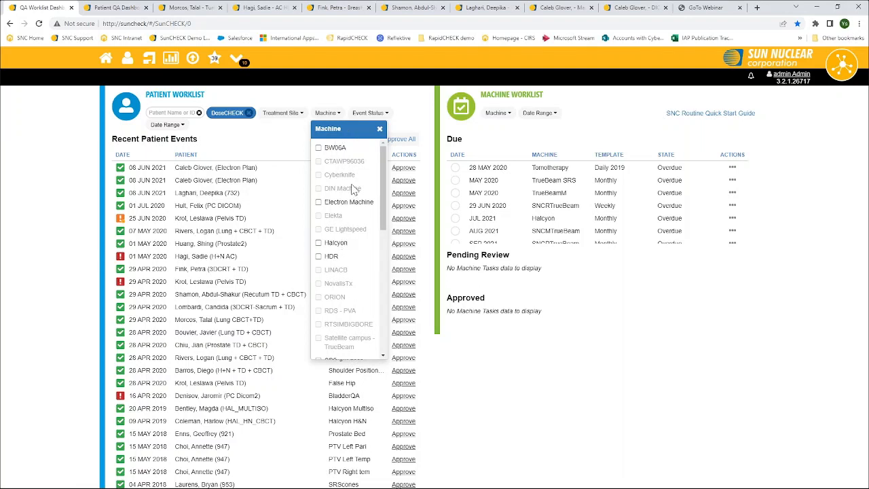
left_click(318, 258)
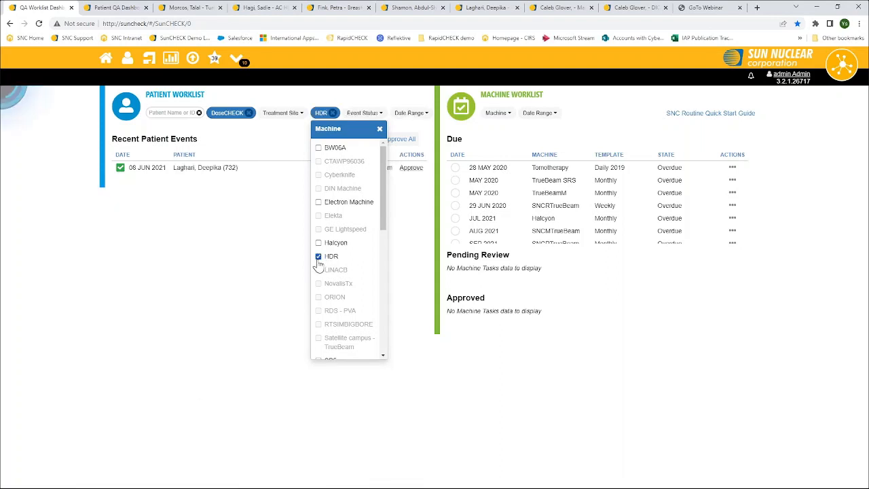
left_click(288, 147)
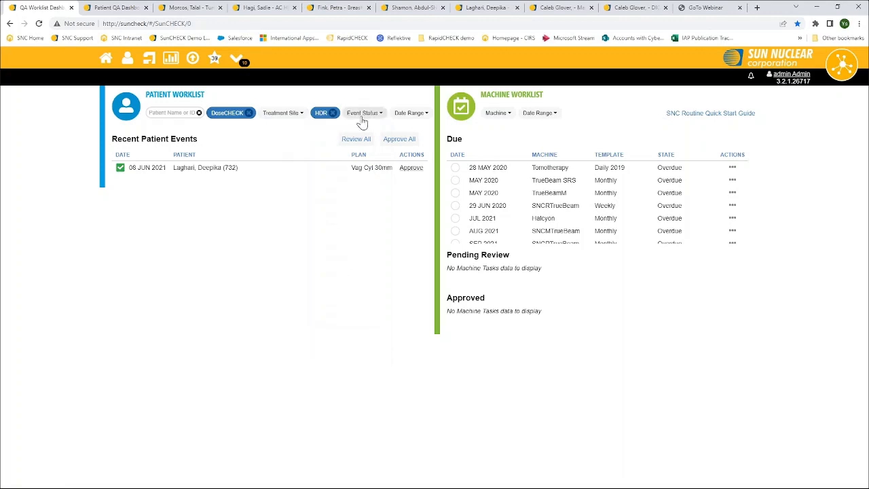
left_click(333, 113)
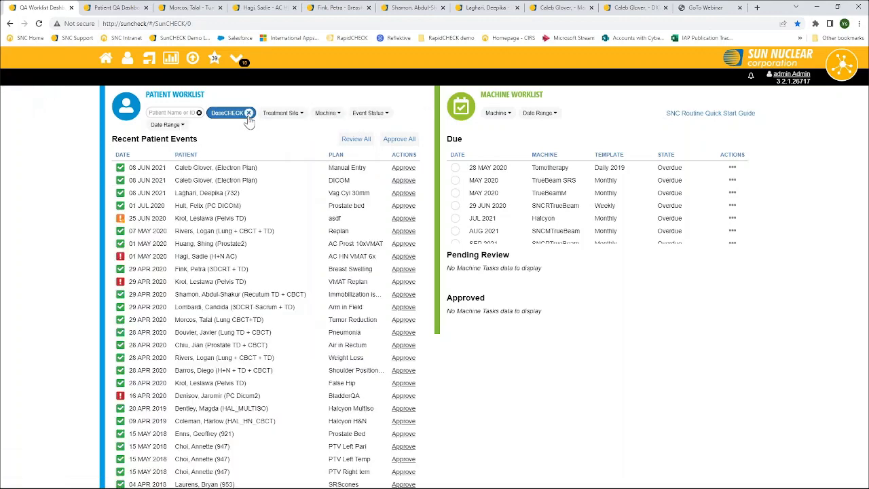
left_click(249, 112)
Filter the patient worklist by the Failed event status and remove that filter again
left_click(350, 112)
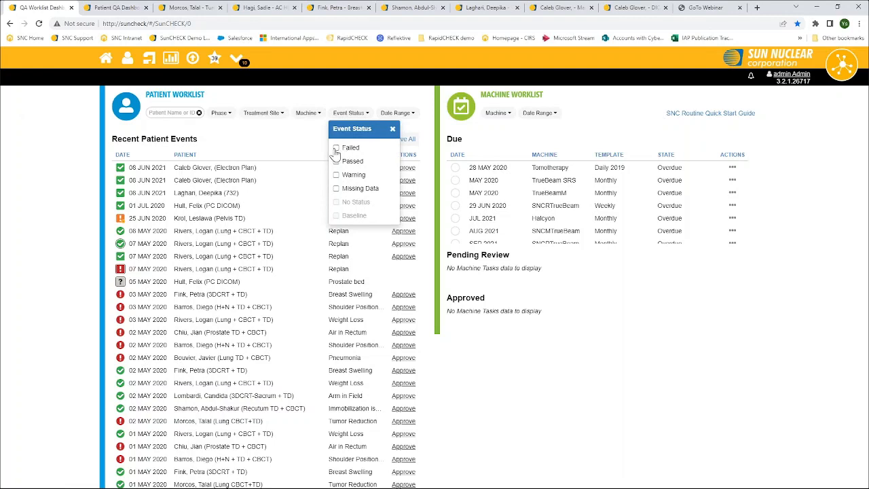
left_click(336, 151)
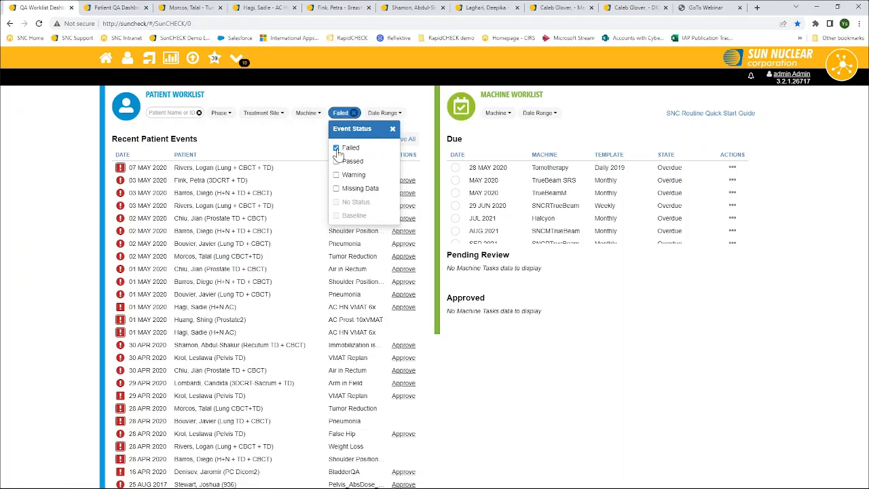
left_click(336, 148)
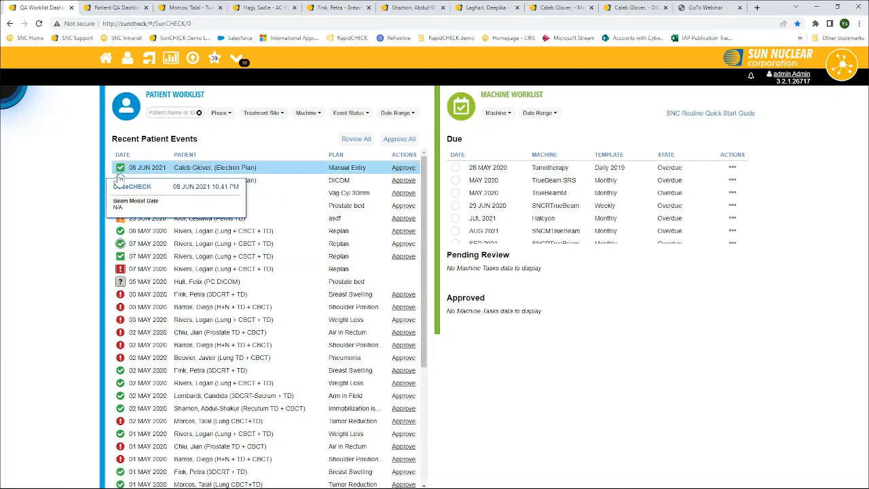
Examine the status details of recent patient events and look through the due tasks in the machine worklist
mouse_move(120, 184)
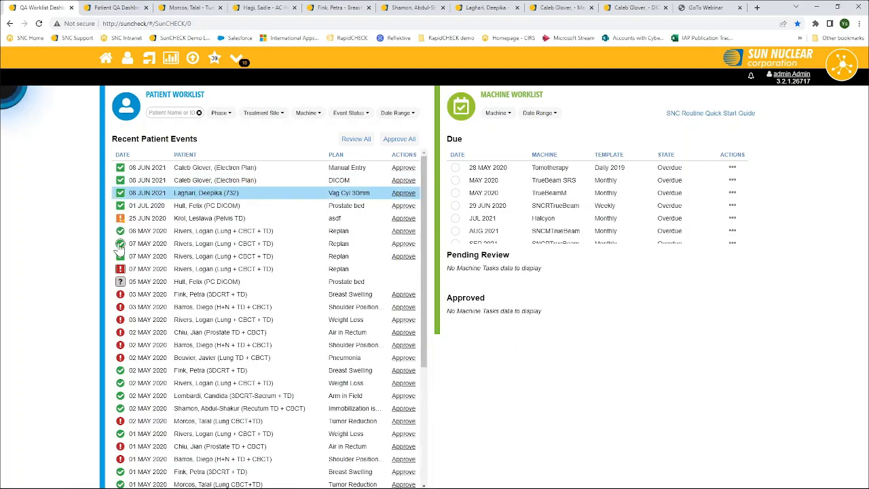
mouse_move(120, 272)
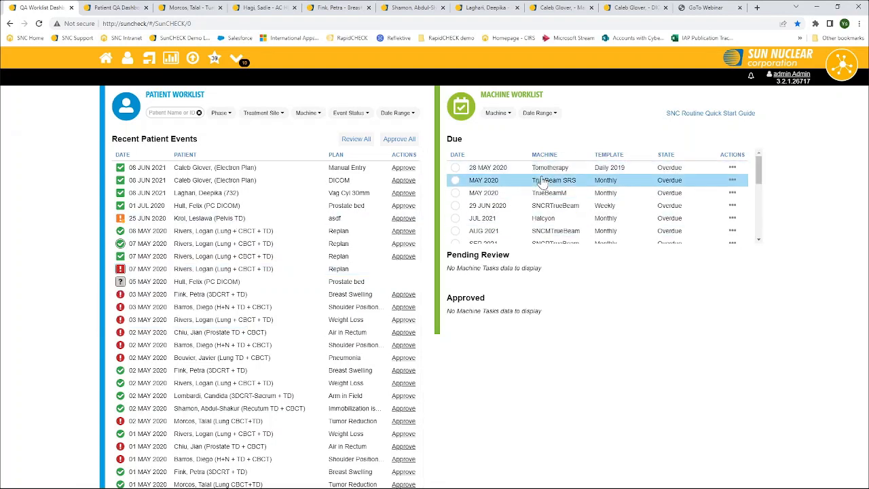
scroll(541, 182, "down", 5)
scroll(541, 181, "up", 6)
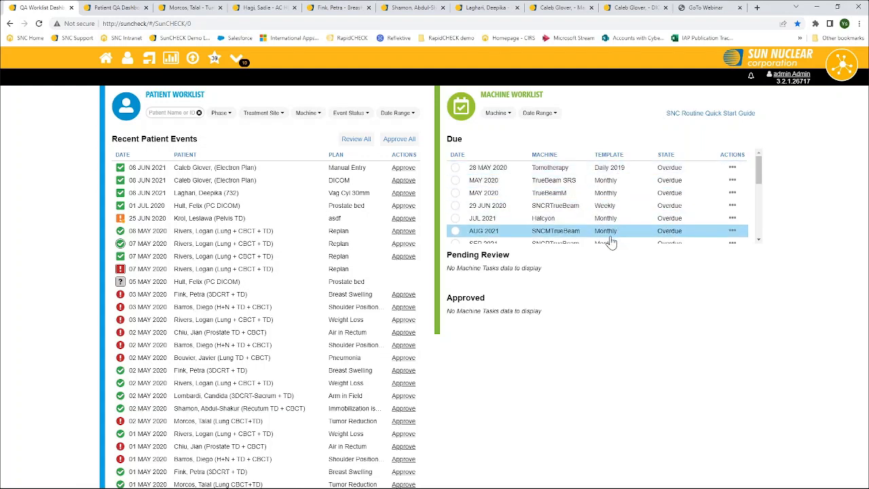
scroll(611, 242, "down", 2)
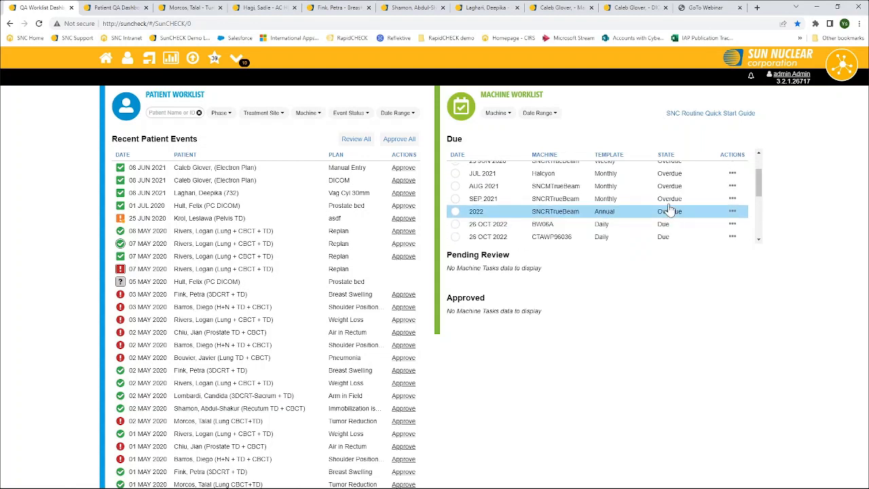
scroll(757, 178, "up", 2)
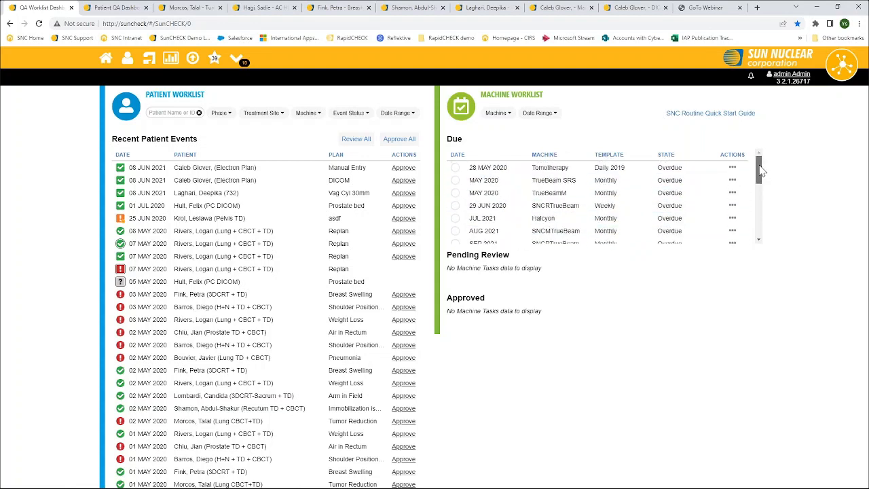
scroll(679, 200, "down", 6)
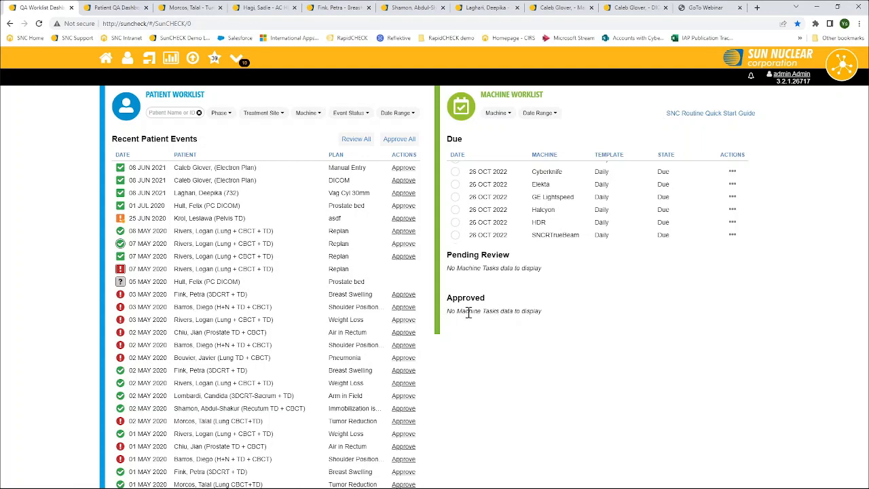
Switch to the Patient QA dashboard and view the PlanCHECK, DoseCHECK and Fraction 0 details of the Replan plan
left_click(126, 72)
left_click(112, 7)
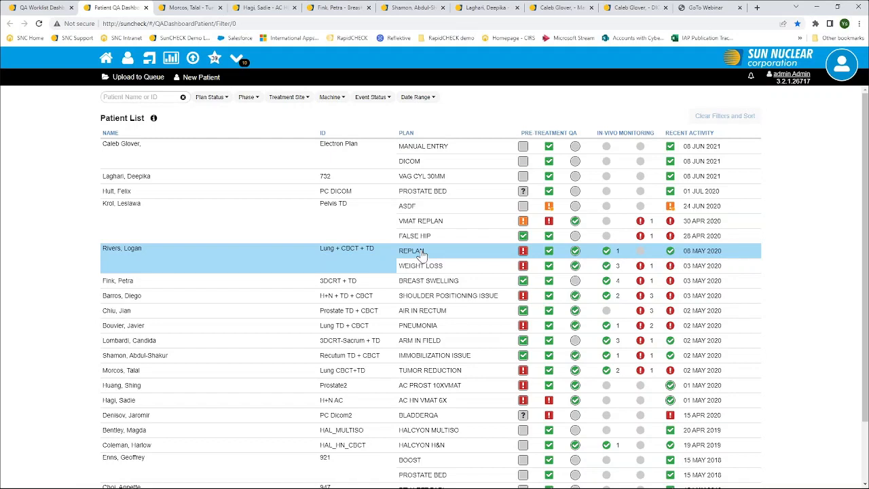
left_click(522, 255)
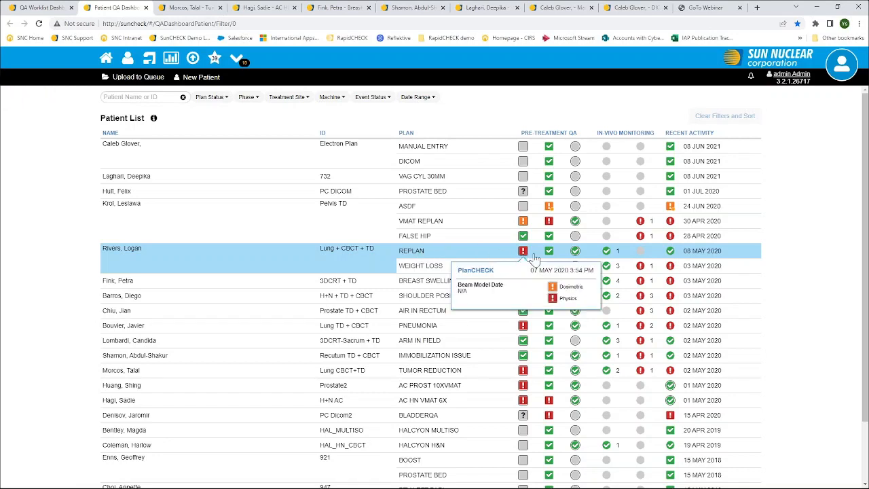
left_click(548, 253)
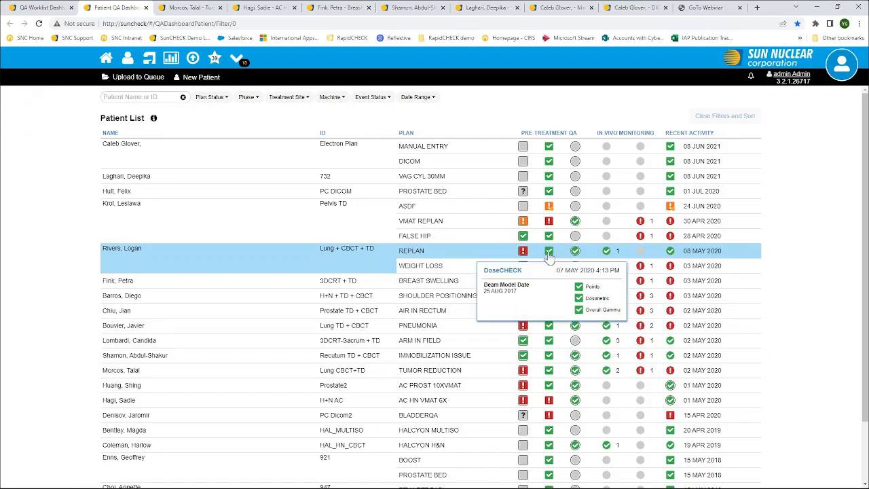
left_click(575, 252)
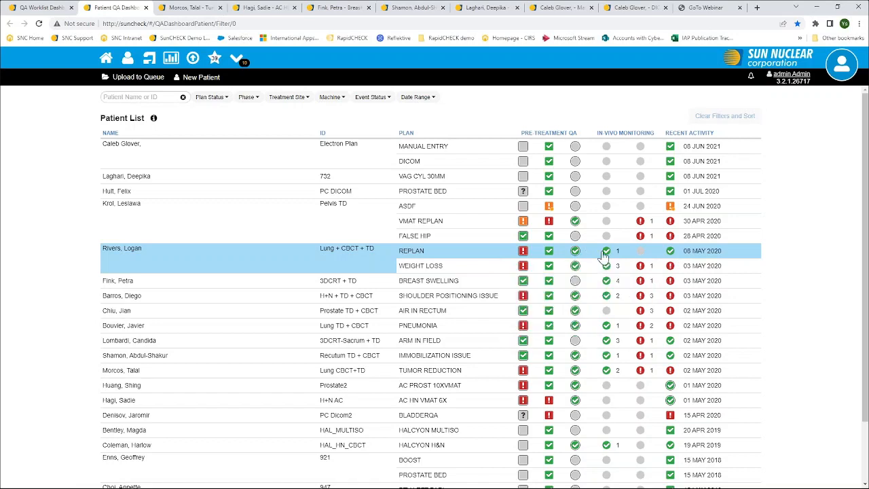
mouse_move(607, 256)
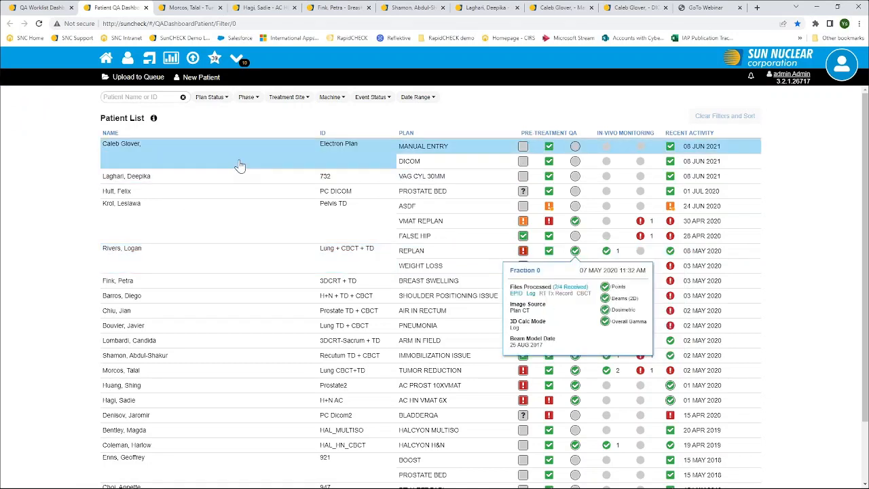
Switch to the Tumor Reduction plan's PlanCHECK event and examine its fraction status icons and dosimetric checks
left_click(190, 13)
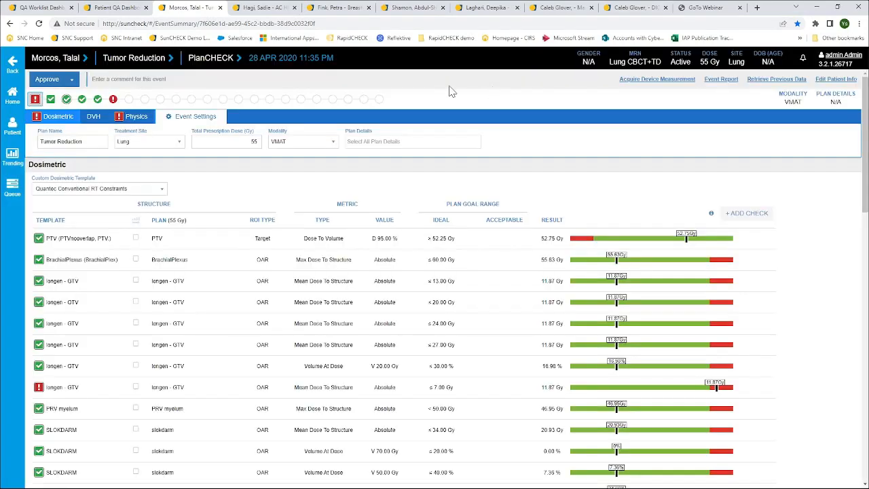
mouse_move(112, 101)
mouse_move(63, 99)
scroll(262, 180, "down", 1)
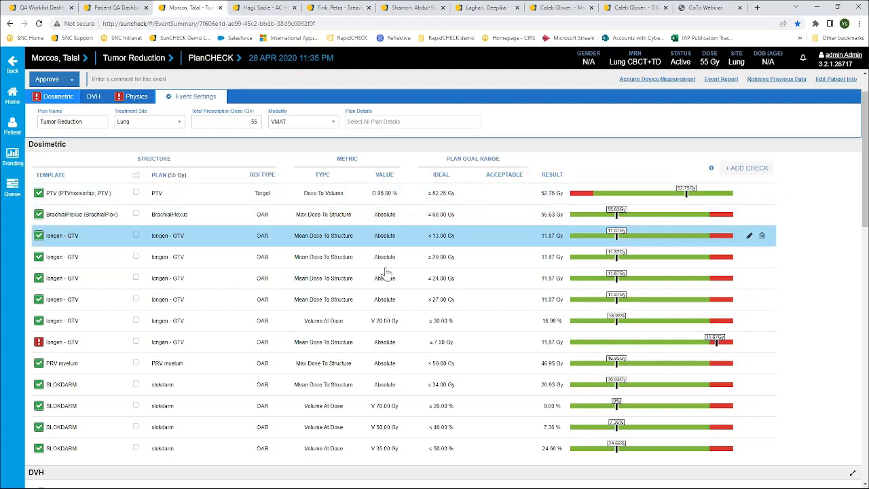
scroll(380, 273, "down", 3)
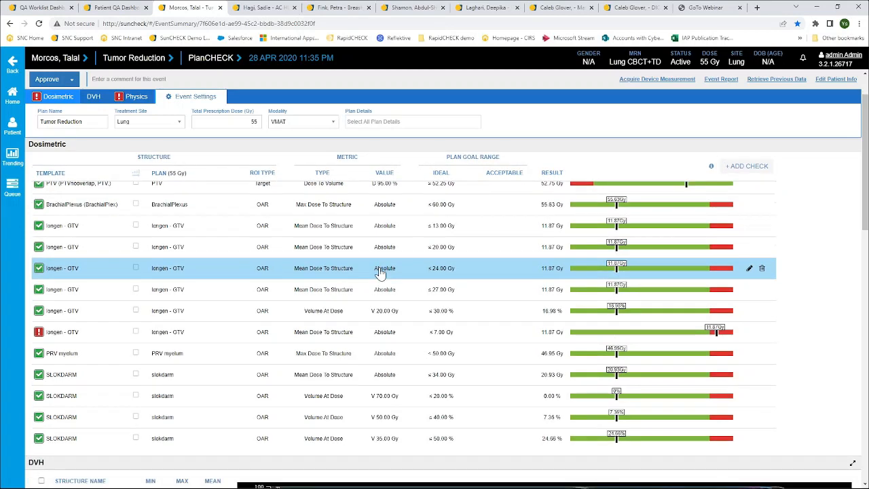
scroll(380, 273, "up", 3)
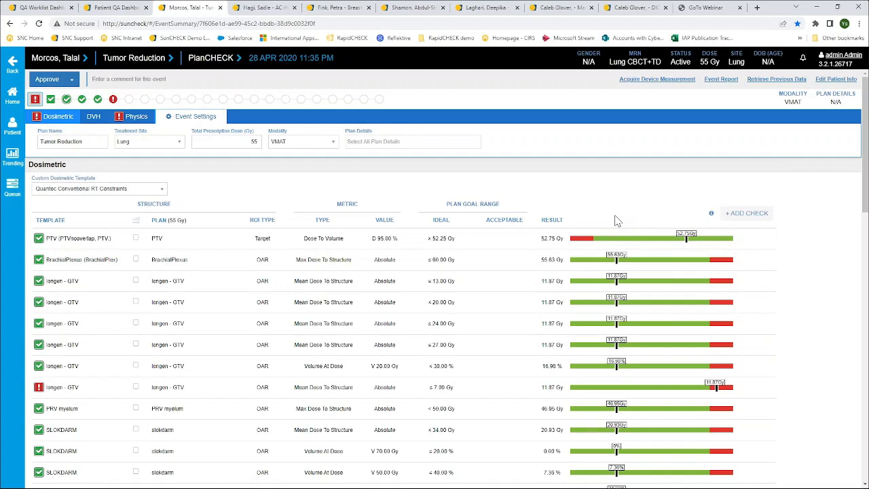
Examine the Tumor Reduction plan's DVH curves and its physics plan parameter, structure and deliverability checks
scroll(617, 221, "down", 10)
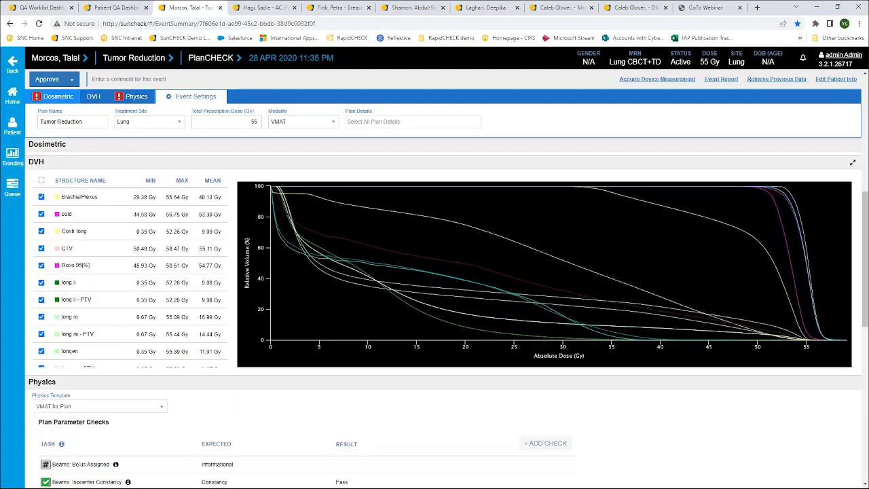
mouse_move(479, 263)
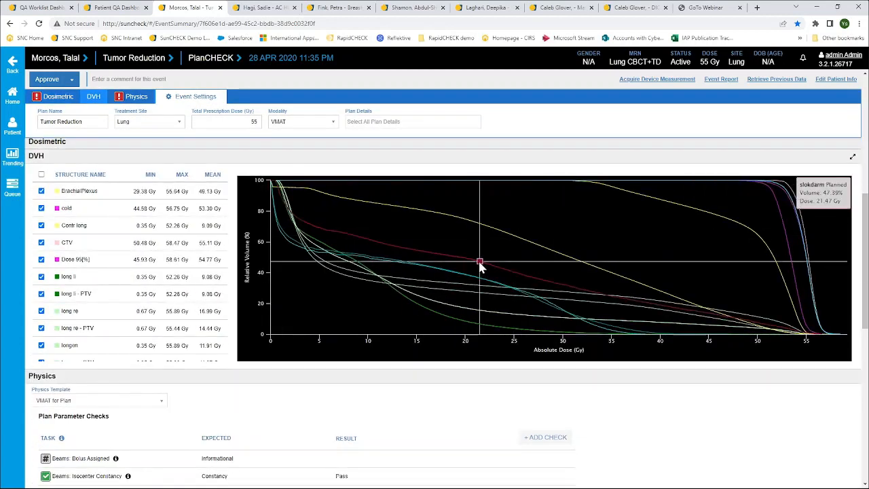
scroll(479, 265, "down", 3)
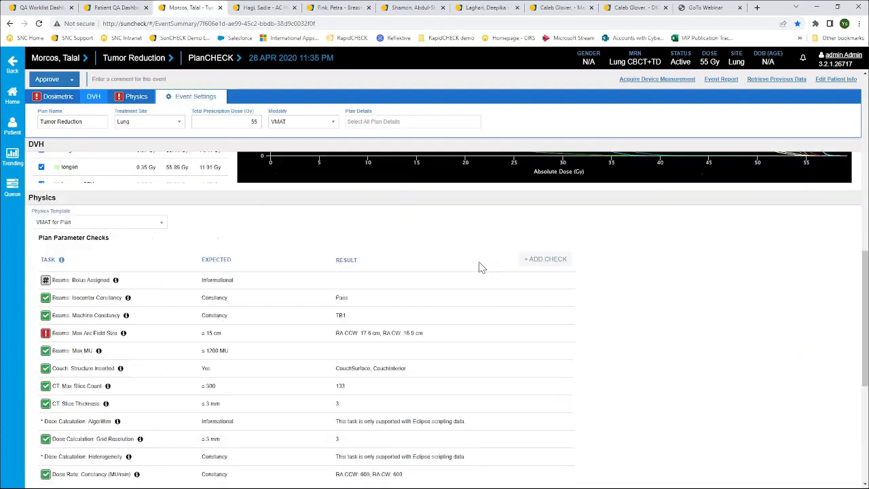
scroll(479, 265, "down", 1)
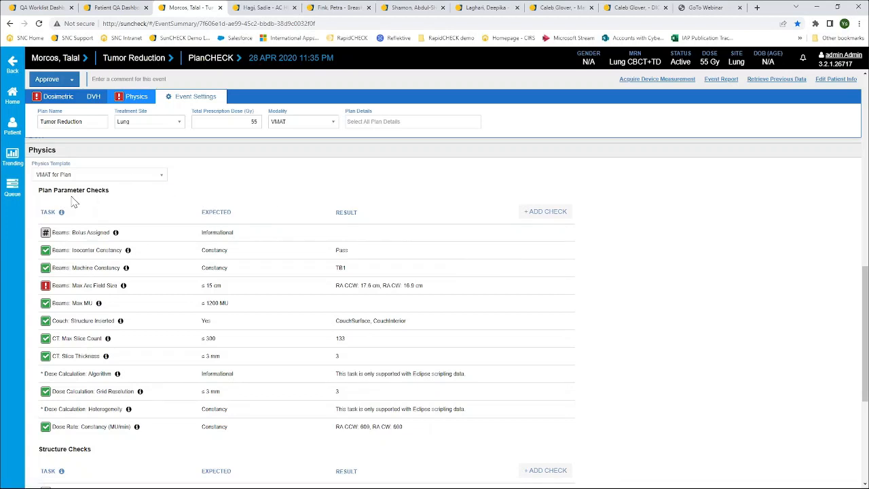
scroll(59, 200, "down", 1)
scroll(60, 199, "down", 4)
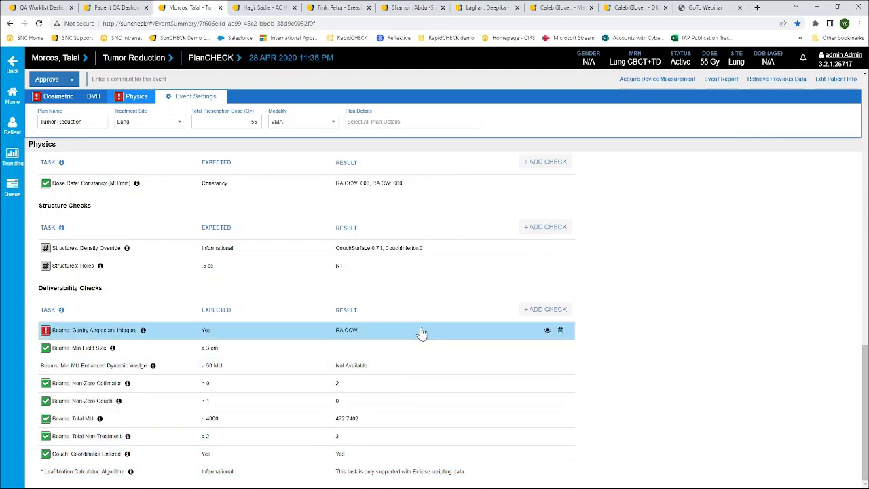
scroll(417, 311, "up", 5)
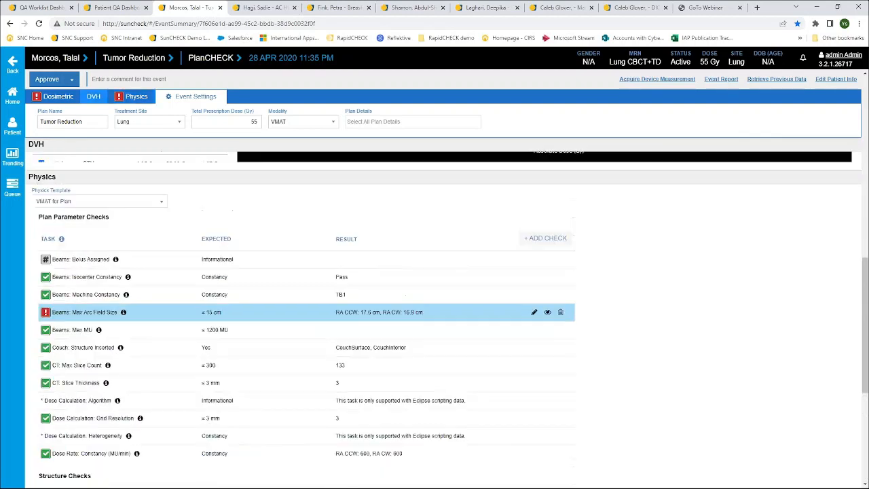
Open the Tumor Reduction plan's DoseCHECK event and examine its point dose, target and OAR results
scroll(419, 313, "up", 10)
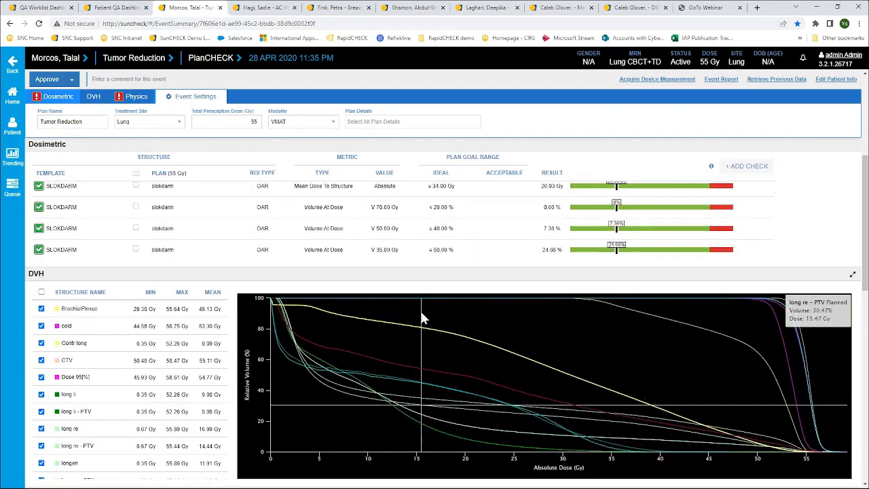
scroll(421, 317, "up", 8)
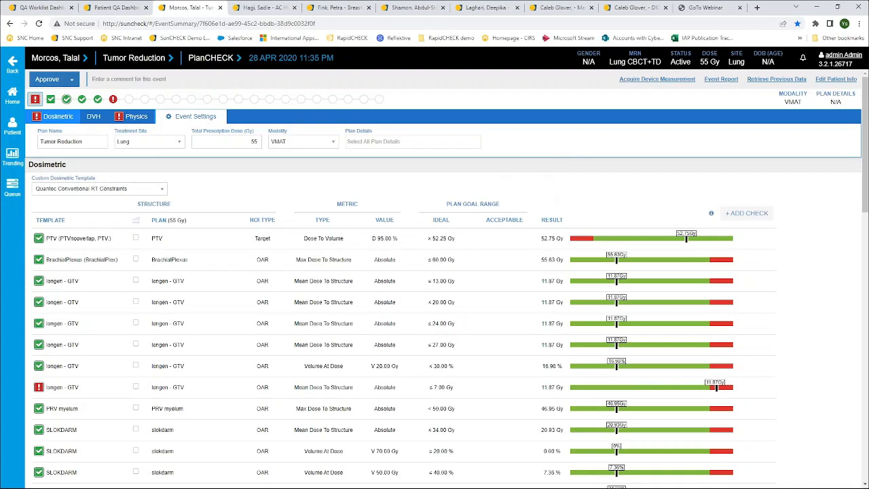
left_click(50, 99)
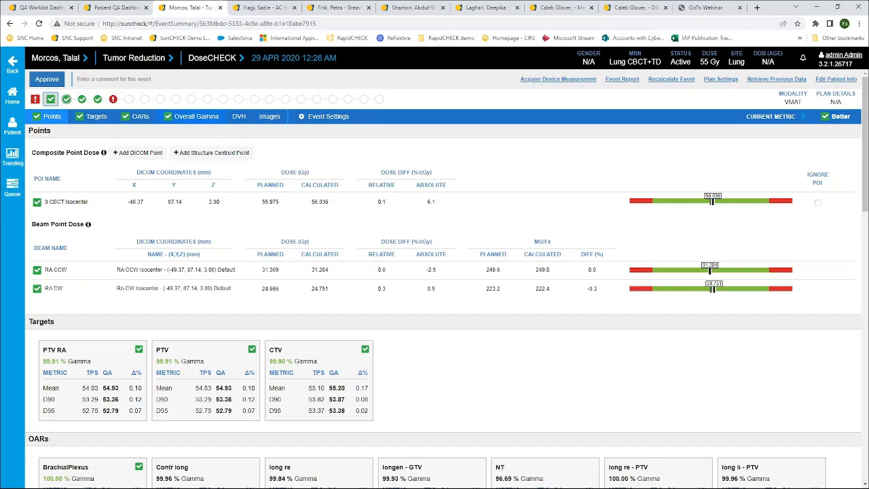
mouse_move(51, 102)
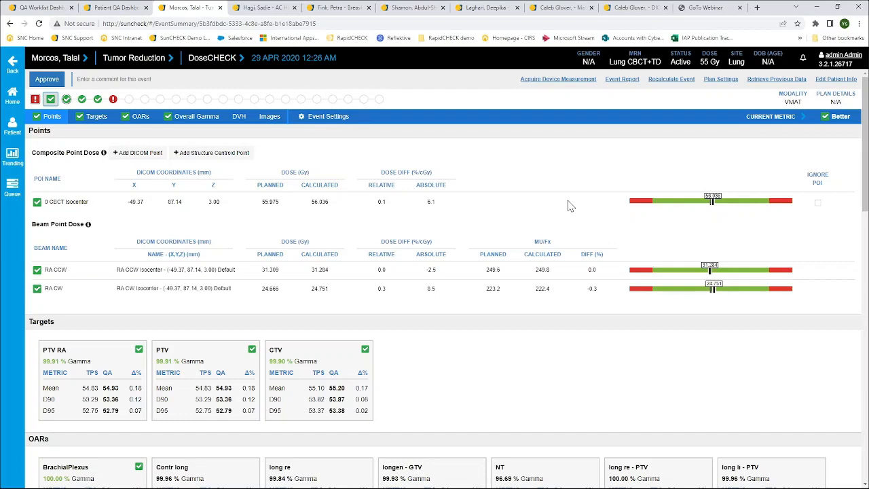
scroll(570, 206, "down", 1)
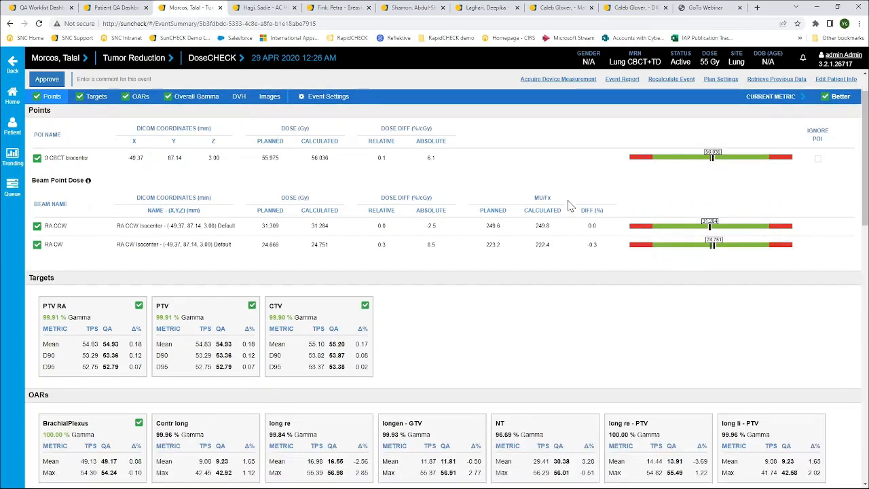
scroll(561, 292, "up", 1)
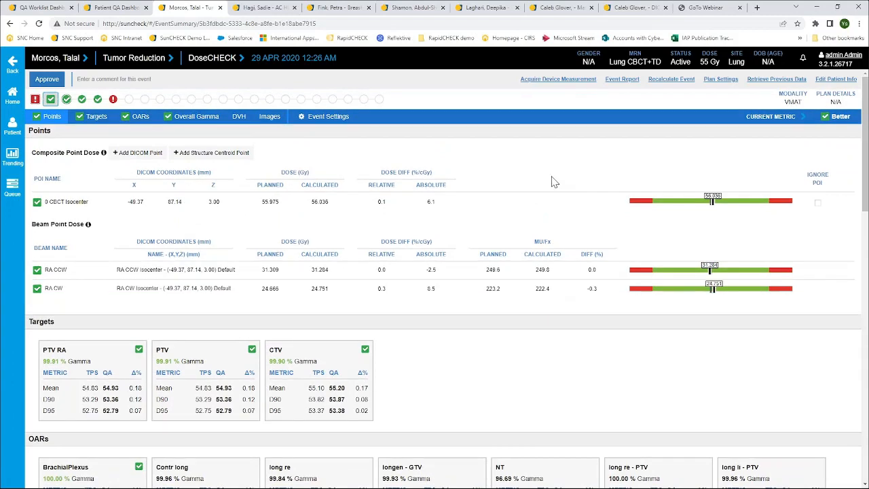
scroll(553, 180, "down", 1)
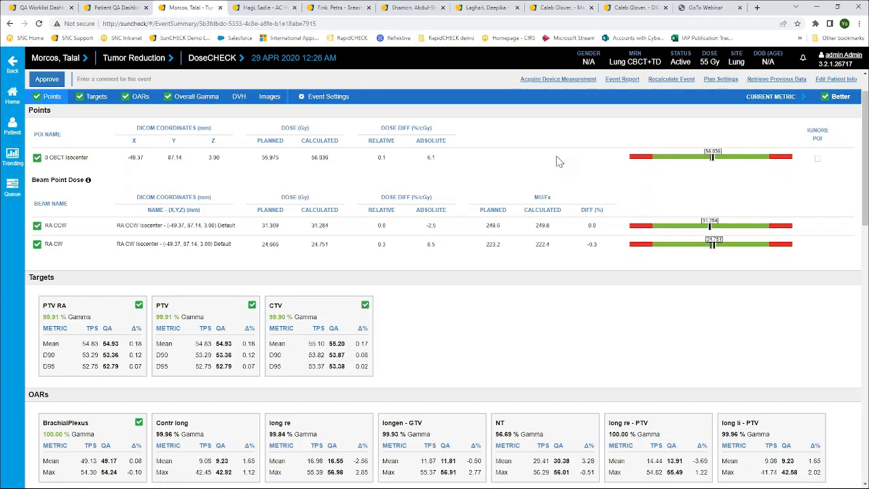
scroll(558, 161, "down", 1)
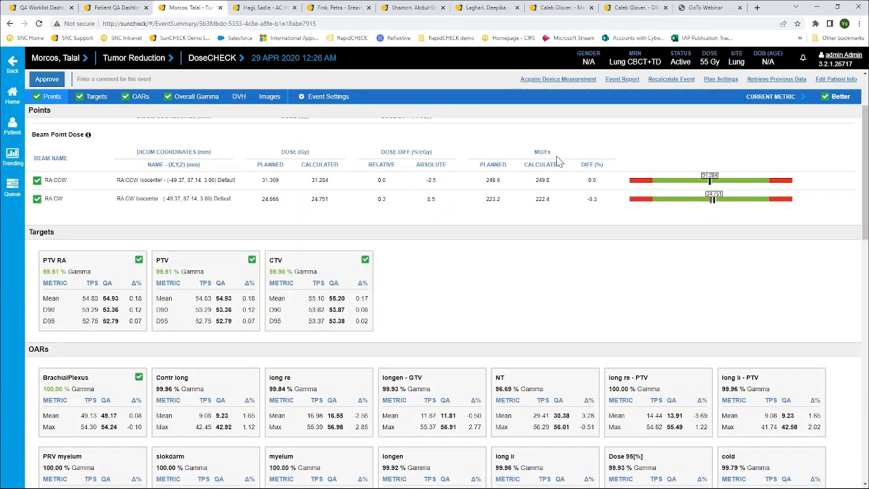
scroll(557, 161, "down", 5)
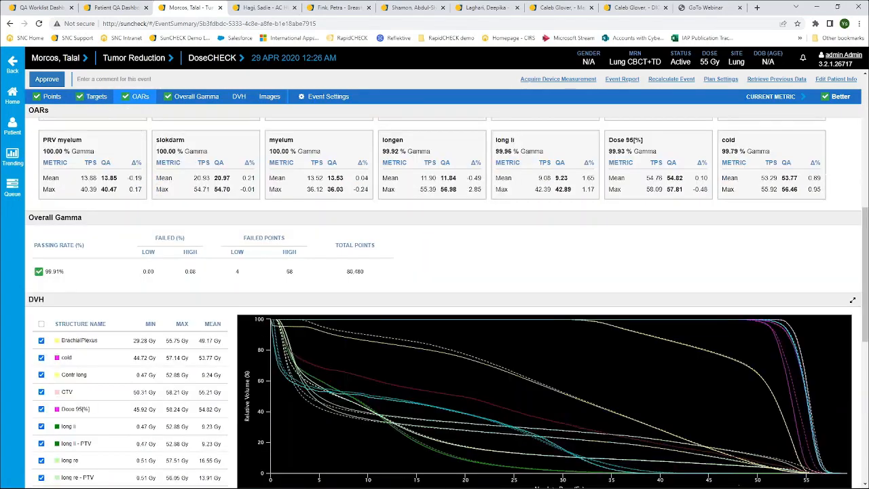
Compare the planned dose and gamma overlays on the DoseCHECK images and look through the axial slices
scroll(556, 154, "down", 8)
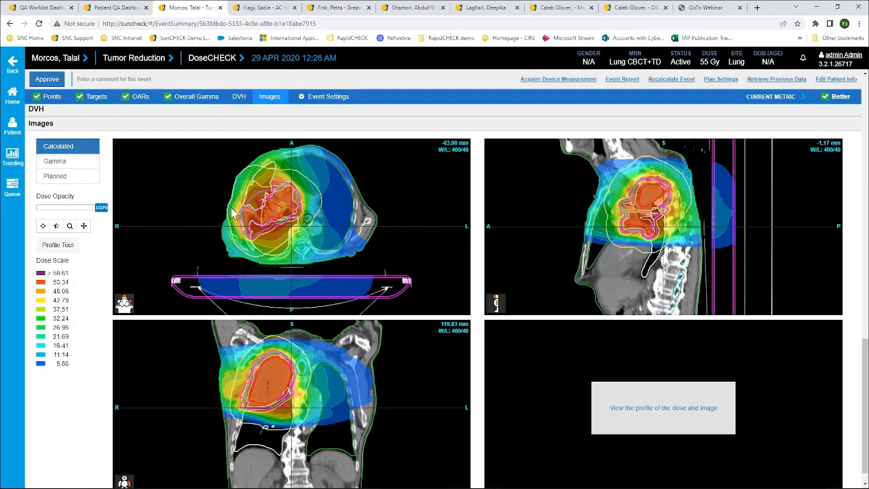
left_click(71, 182)
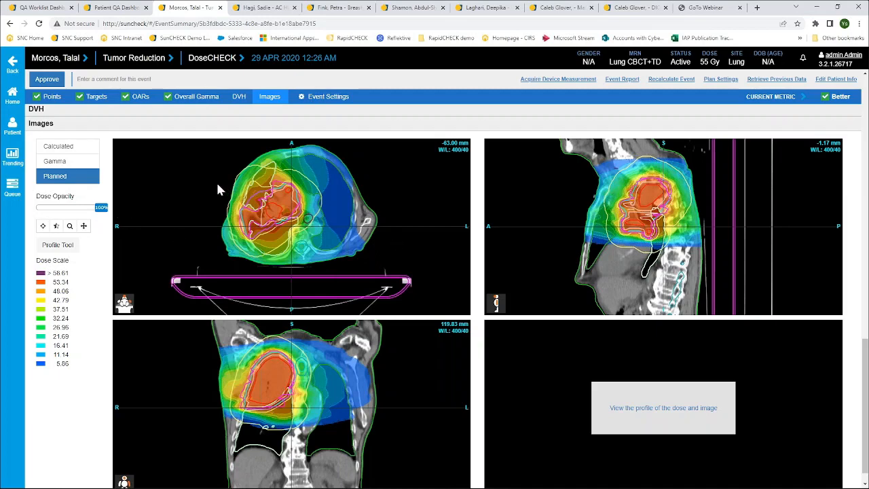
left_click(68, 161)
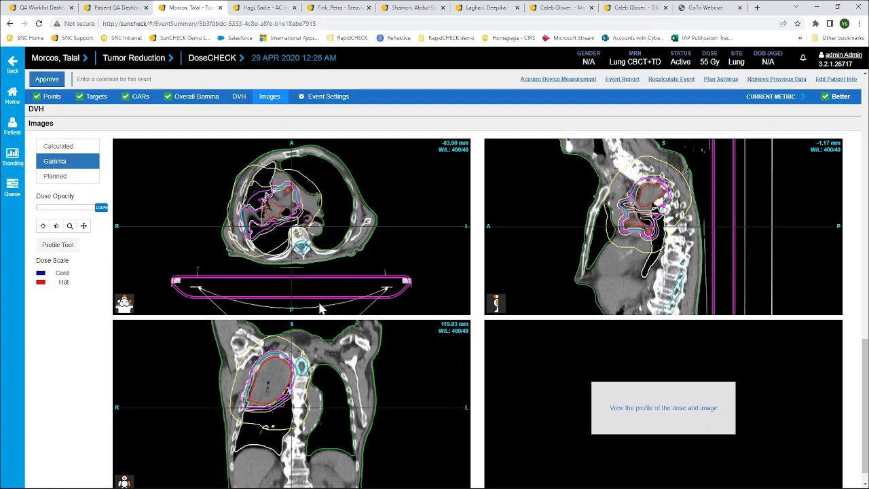
scroll(318, 306, "up", 15)
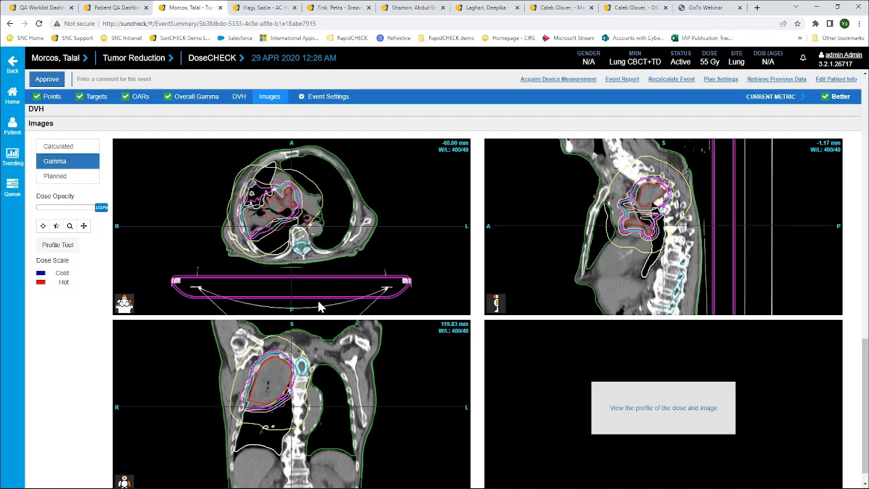
scroll(316, 286, "down", 17)
scroll(718, 225, "up", 5)
scroll(852, 380, "up", 1)
Examine the DoseCHECK target and OAR metrics, the overall gamma passing rate and the reference and calculated DVH curves
left_click_drag(863, 382, 861, 180)
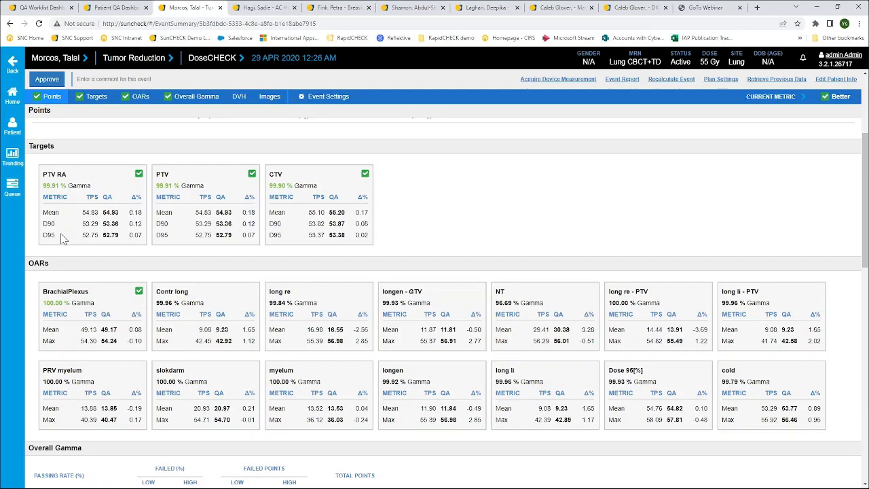
scroll(62, 294, "down", 1)
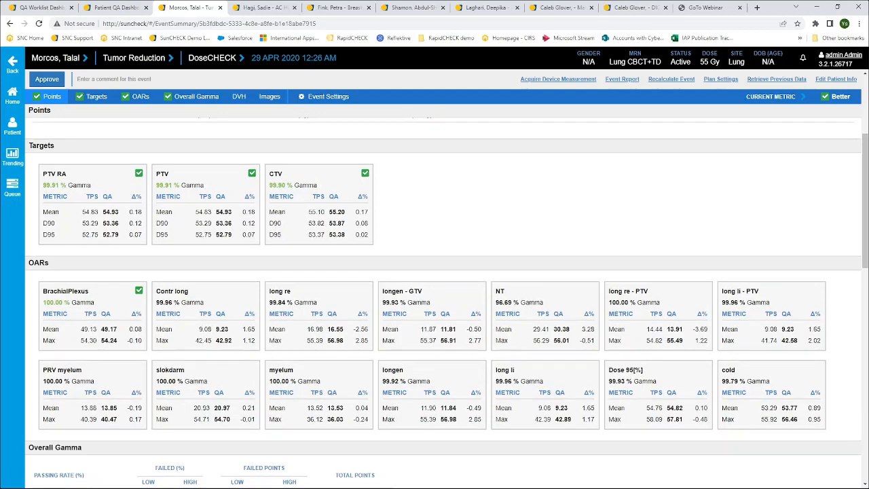
scroll(60, 256, "down", 1)
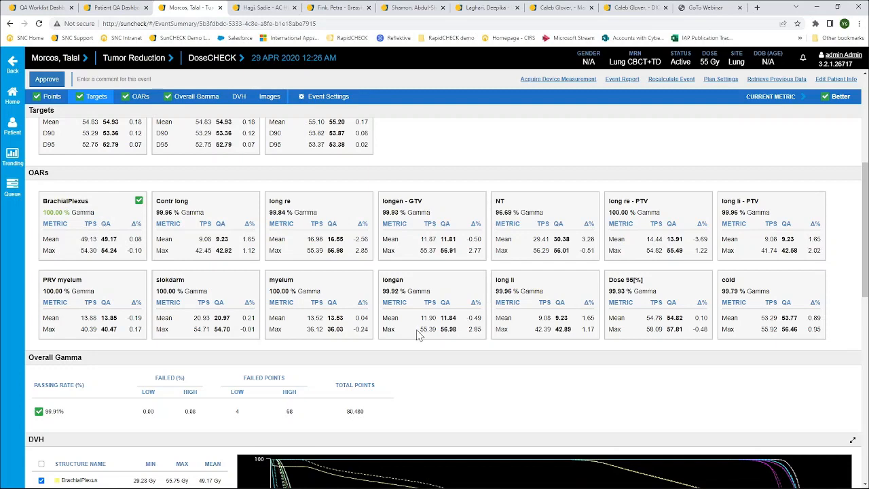
scroll(415, 334, "down", 2)
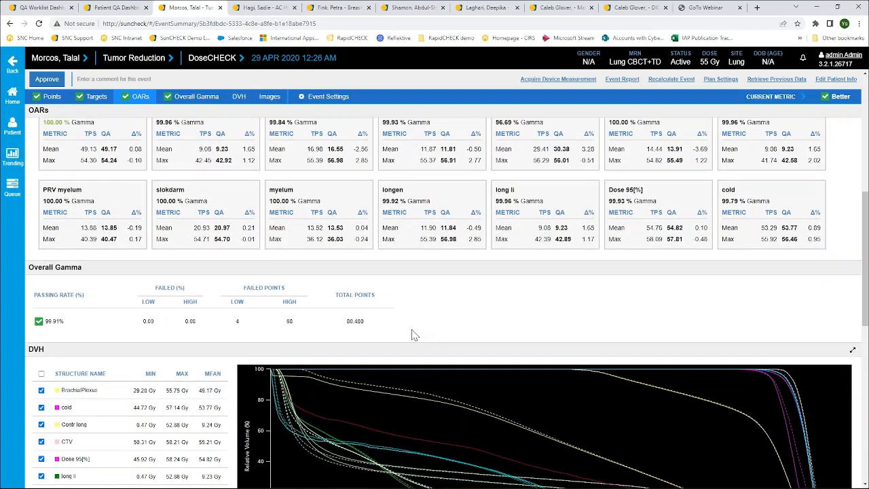
scroll(410, 330, "down", 1)
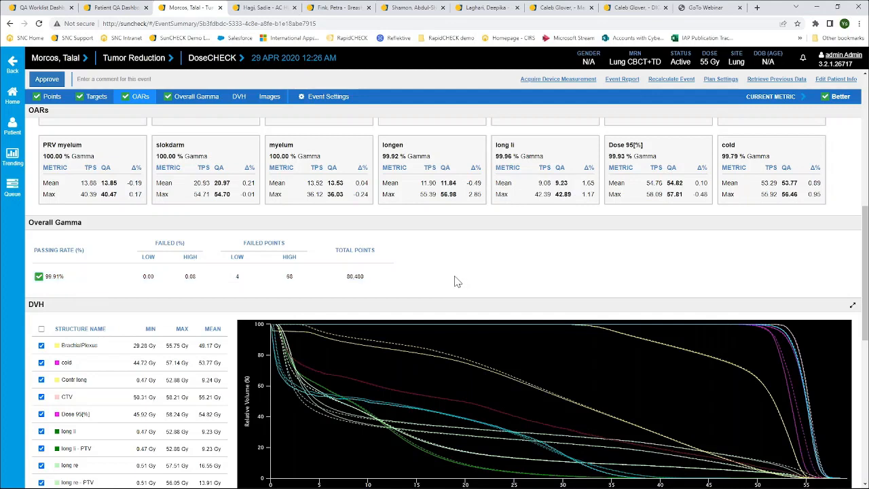
scroll(457, 284, "down", 2)
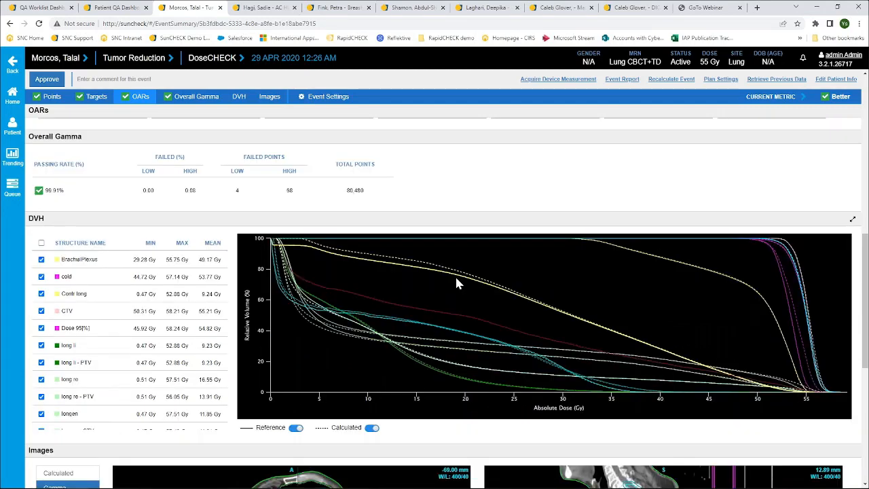
scroll(455, 278, "down", 1)
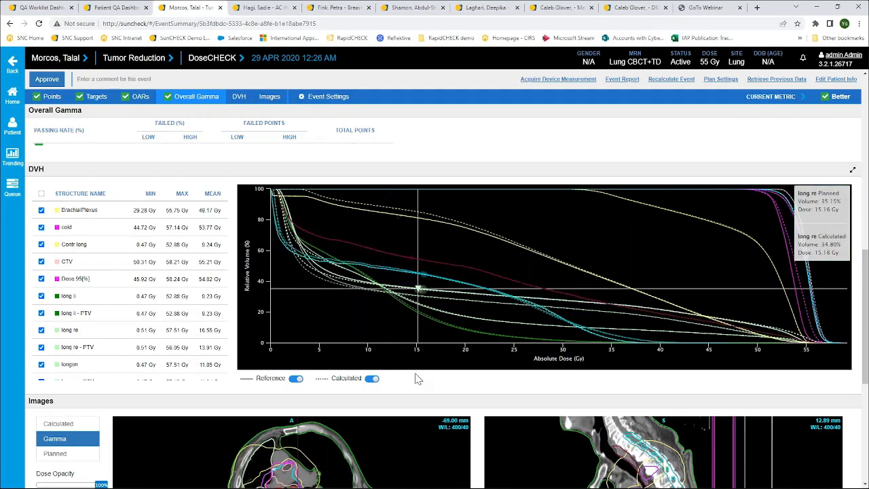
scroll(193, 328, "down", 3)
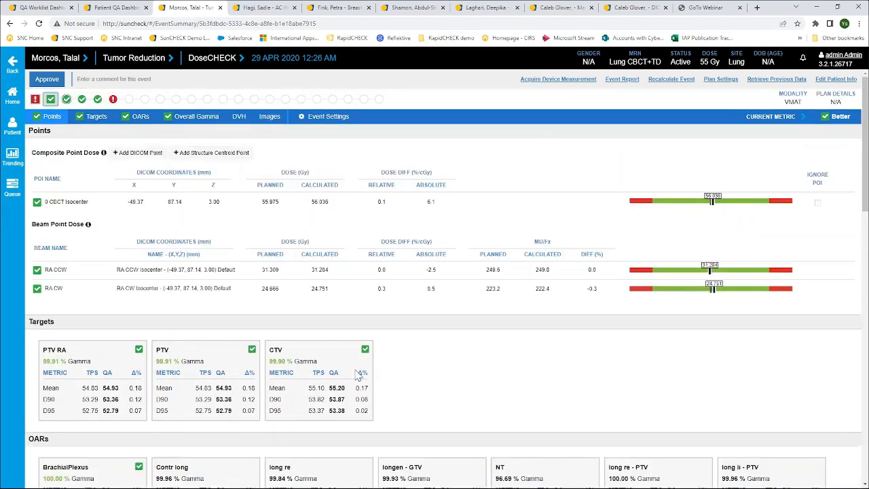
Look through the DoseCHECK results again from points to images, display the calculated dose overlay and return to the point dose results
scroll(357, 372, "down", 2)
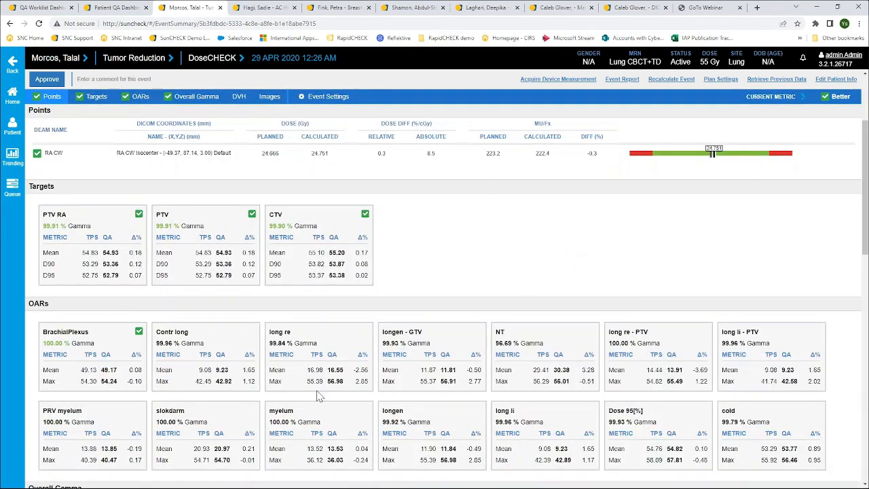
scroll(317, 395, "down", 4)
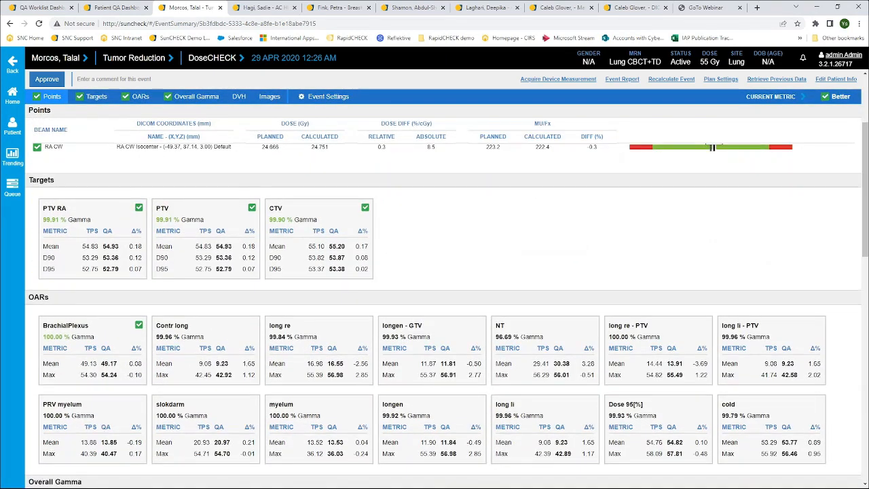
scroll(317, 395, "down", 4)
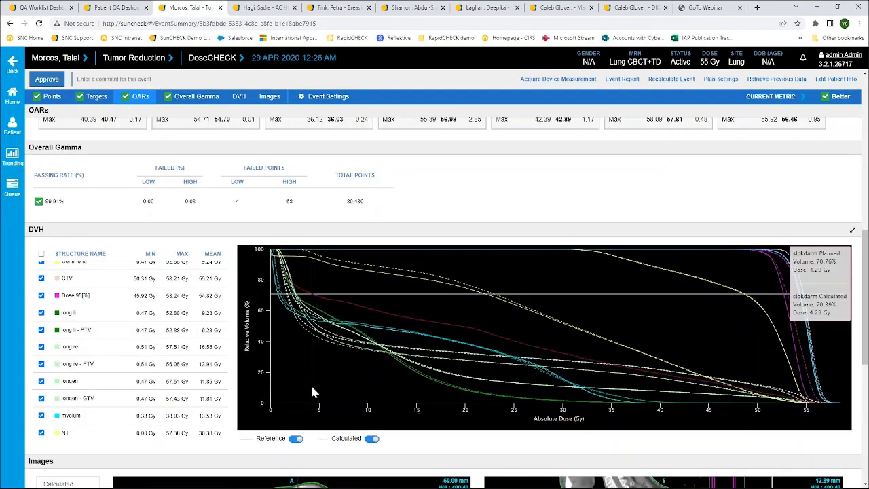
scroll(311, 384, "down", 4)
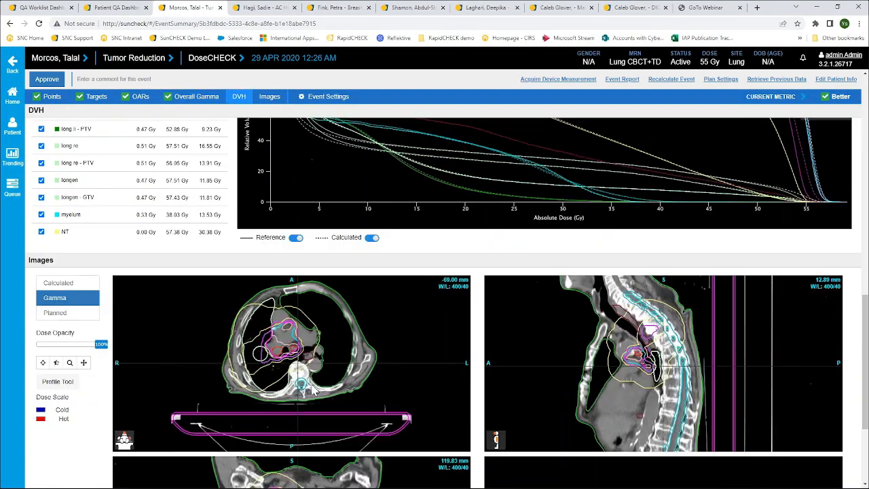
scroll(312, 383, "up", 10)
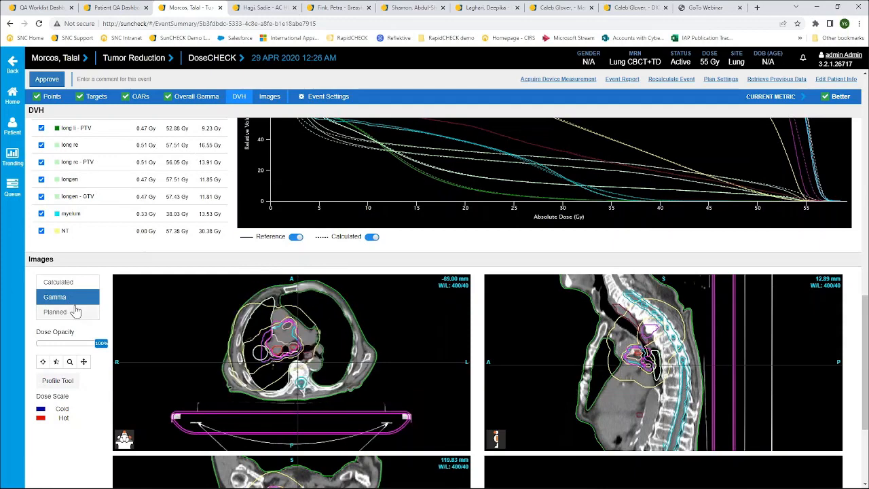
left_click(60, 282)
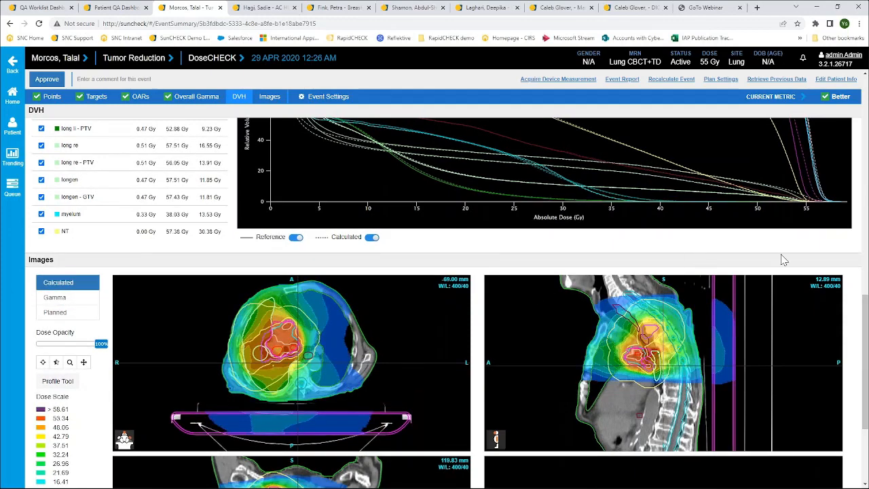
left_click_drag(865, 312, 863, 68)
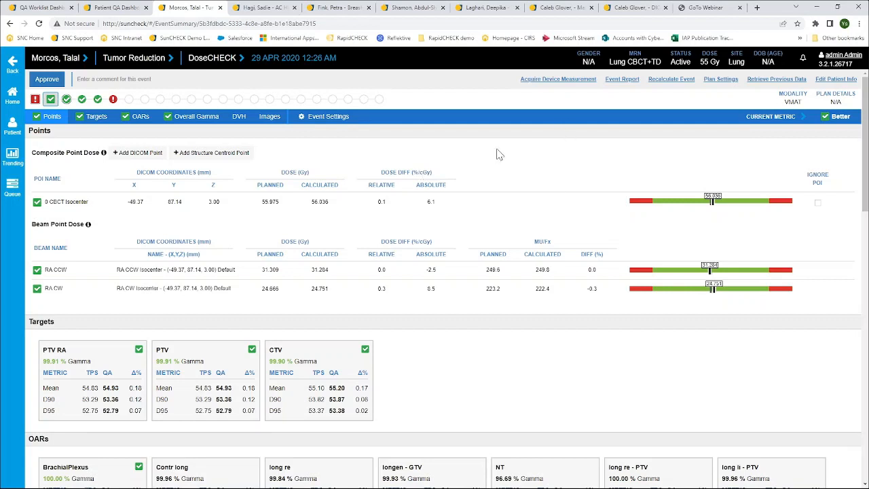
Switch to the electron plan's Manual Entry DoseCHECK event and add a new beam
mouse_move(563, 12)
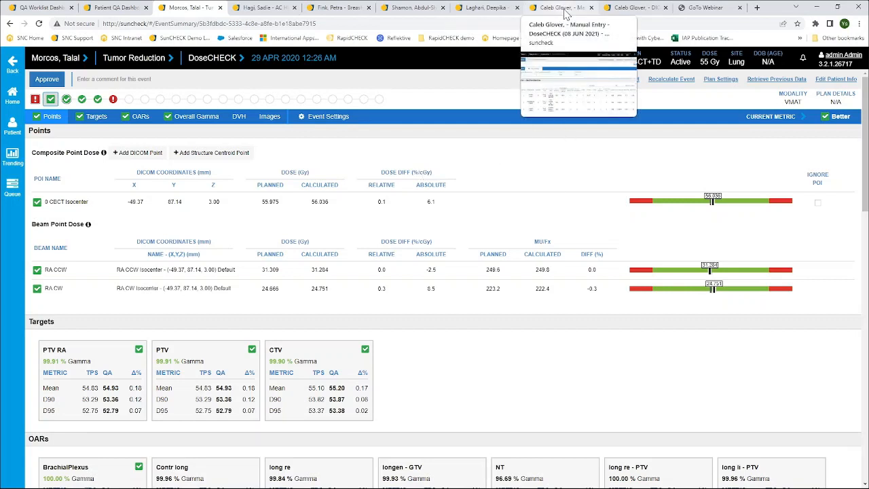
left_click(564, 10)
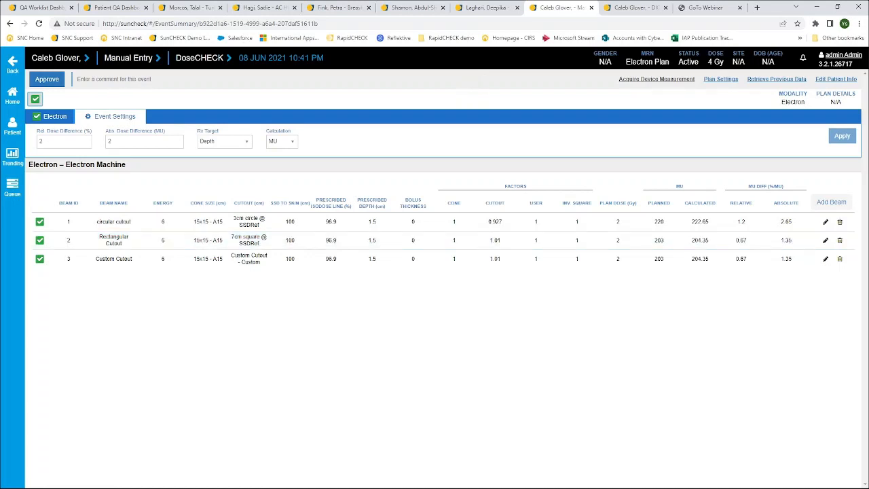
left_click(836, 203)
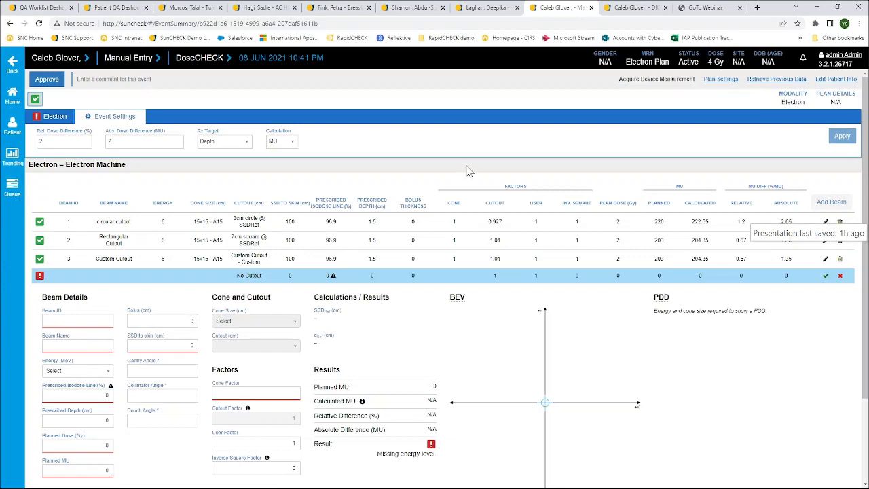
scroll(467, 171, "down", 1)
scroll(455, 178, "down", 1)
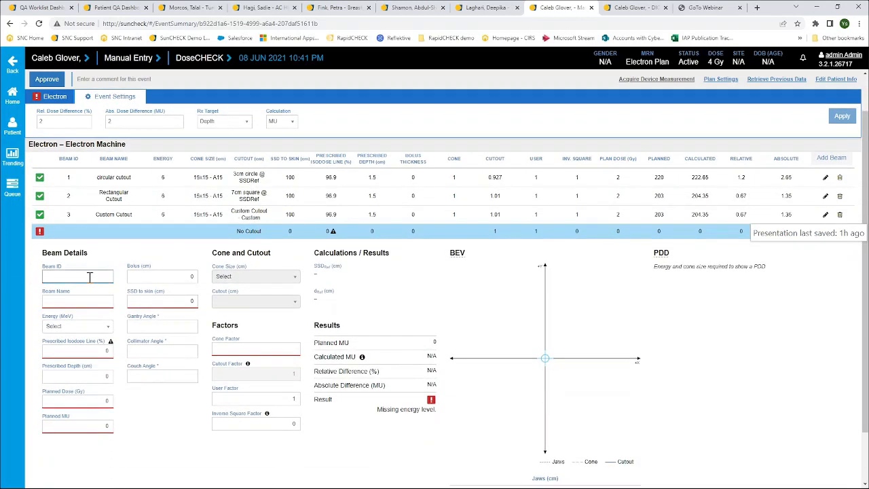
Give the new beam the ID 4 and the name custom
type("5")
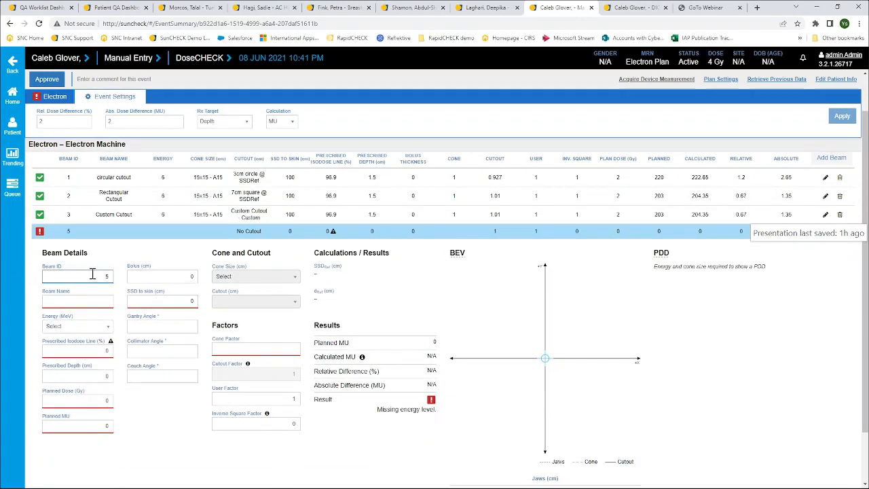
key("BackSpace")
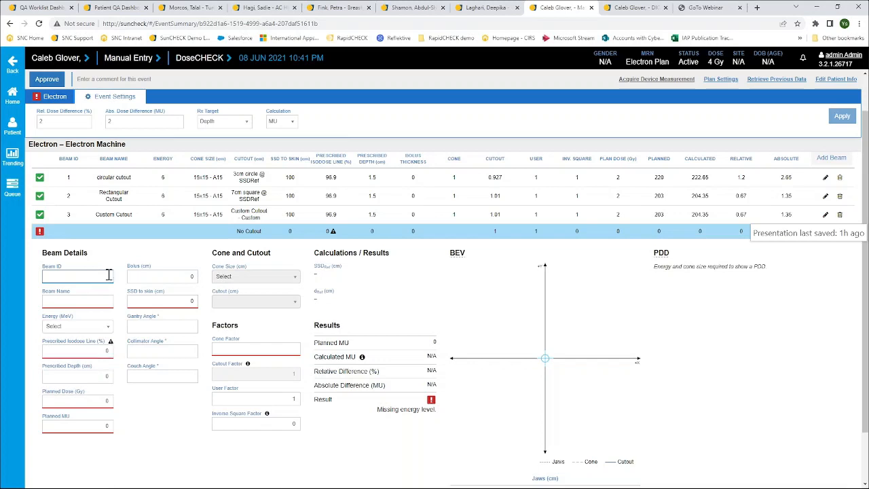
type("4")
left_click(99, 300)
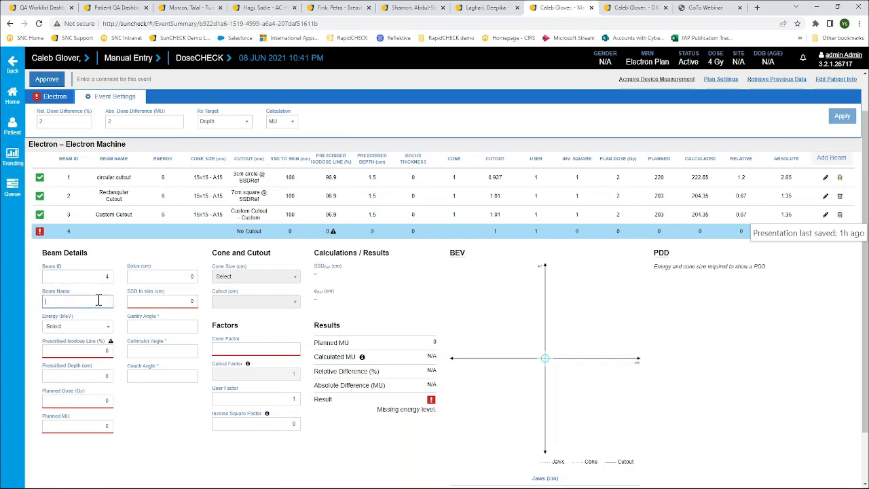
type("cu")
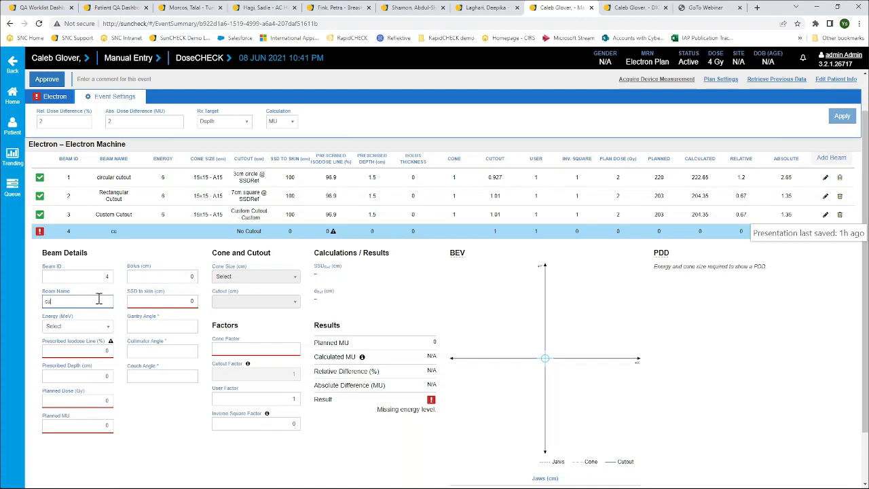
type("stom")
Set the new beam's energy to 6 MeV and its prescribed isodose line to 95%
left_click(94, 326)
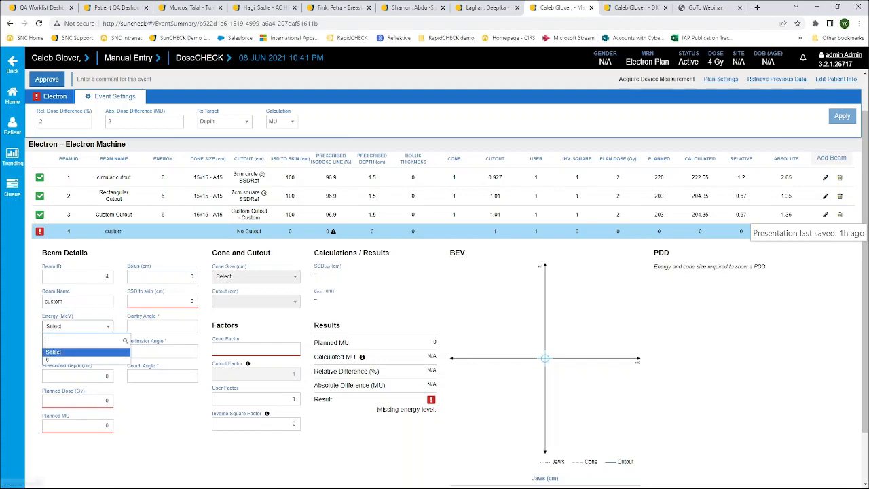
left_click(93, 362)
left_click(95, 350)
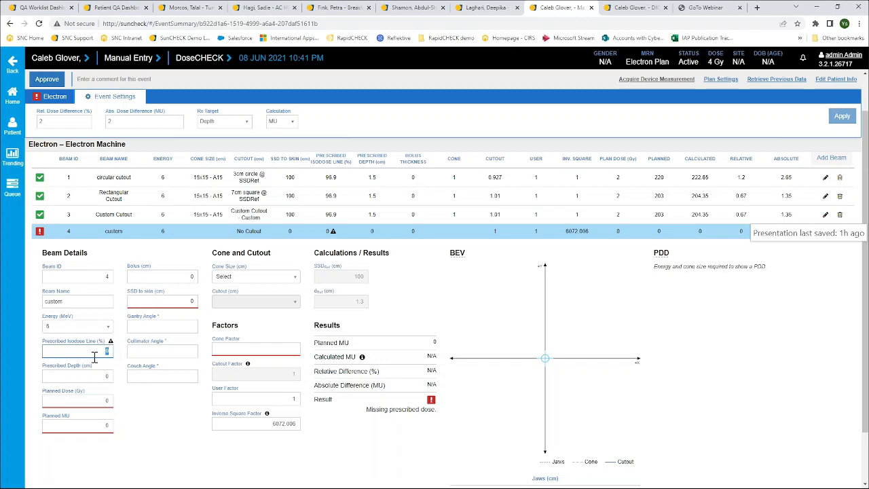
type("95")
left_click(96, 377)
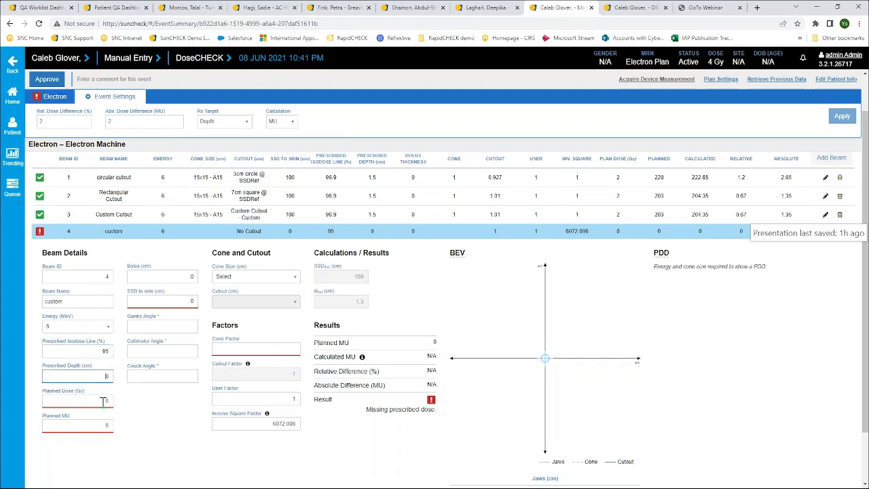
Set the new beam's planned dose to 2 Gy and its planned MU to 200
left_click(103, 402)
type("2")
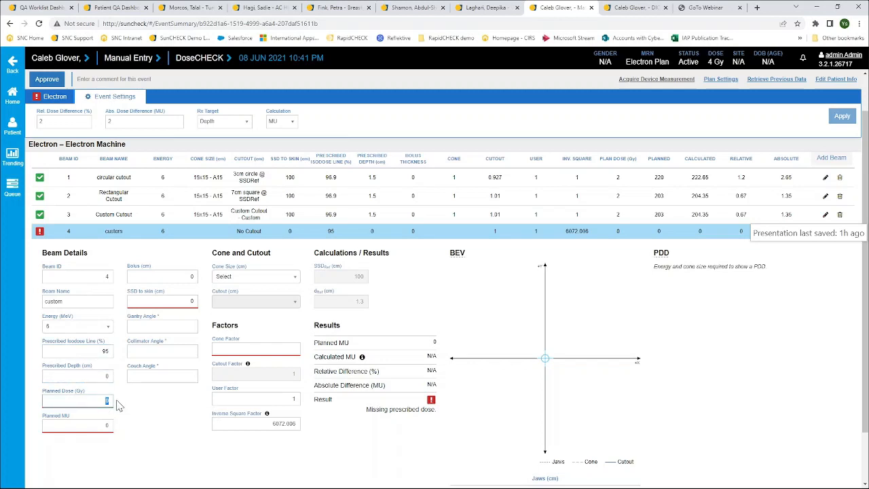
left_click(103, 425)
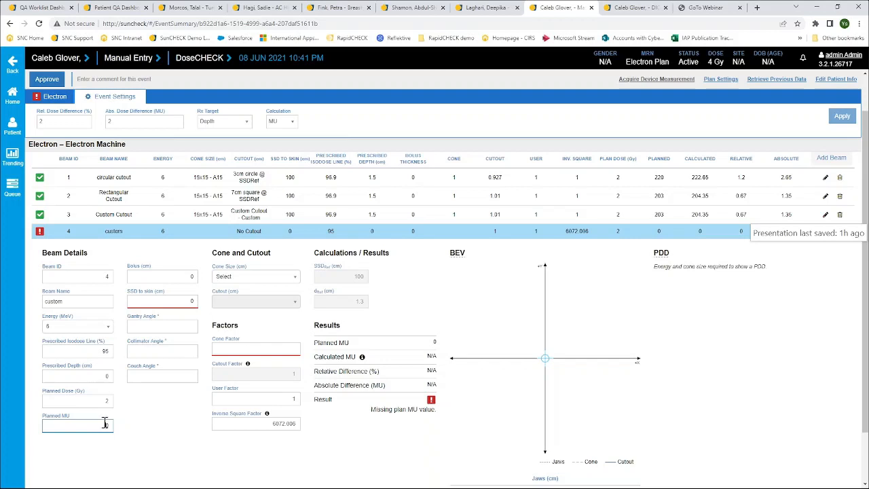
left_click_drag(93, 425, 129, 434)
type("200")
left_click(138, 426)
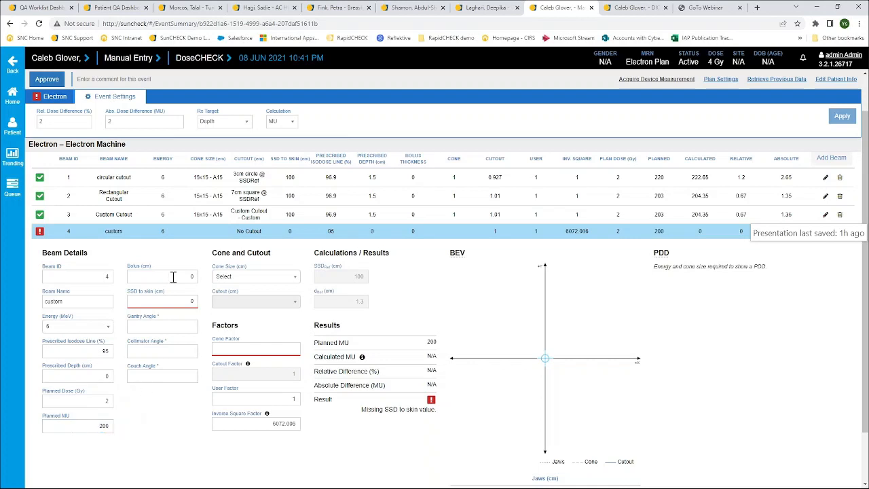
Set the new beam's SSD to skin to 100 cm and its cone size to 10x10 - A10
double_click(190, 301)
type("100")
left_click(159, 411)
left_click(262, 279)
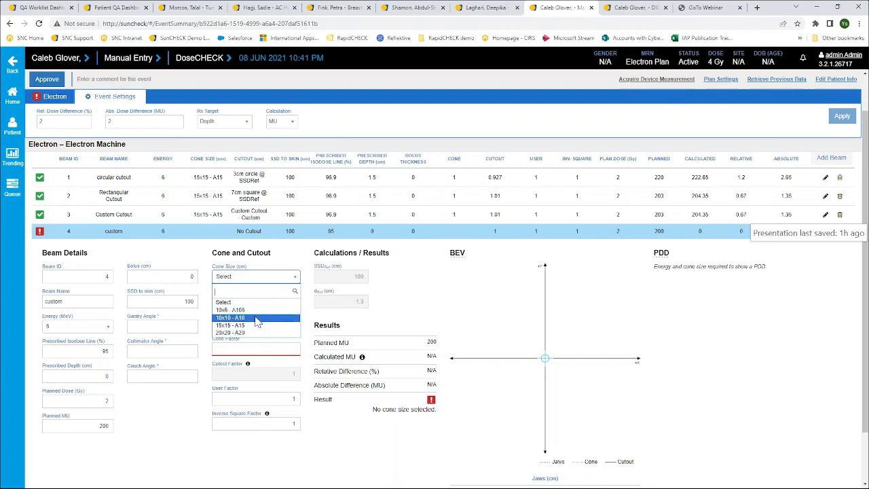
left_click(258, 317)
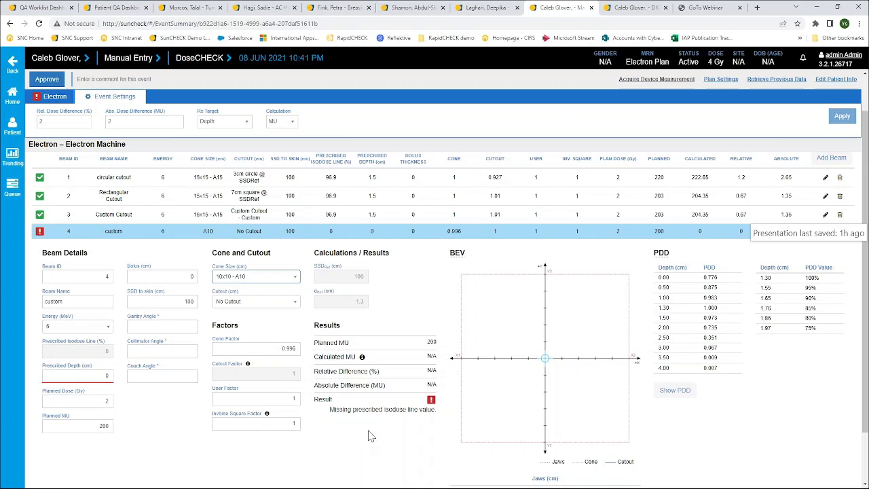
left_click(184, 327)
left_click(180, 349)
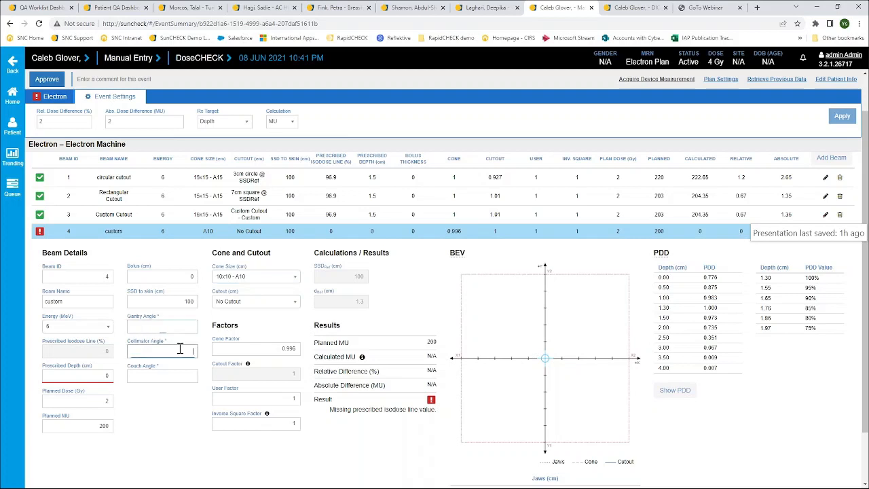
left_click(175, 375)
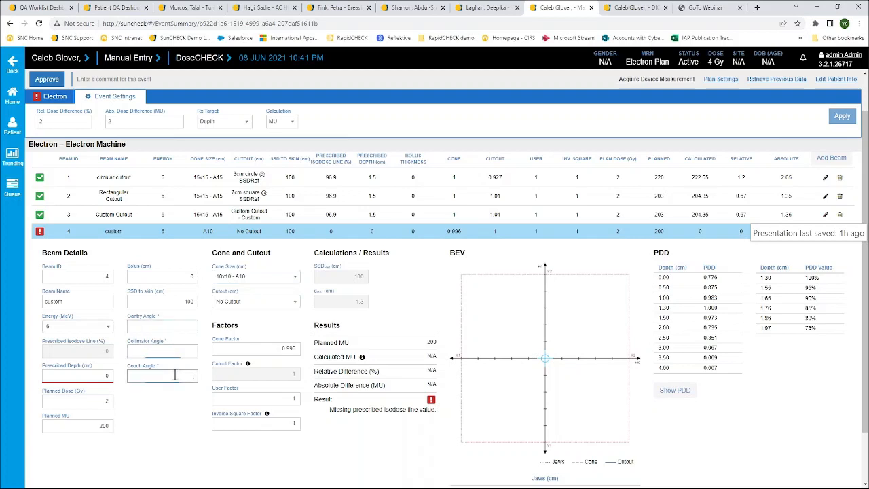
left_click(175, 327)
left_click(188, 350)
left_click(181, 378)
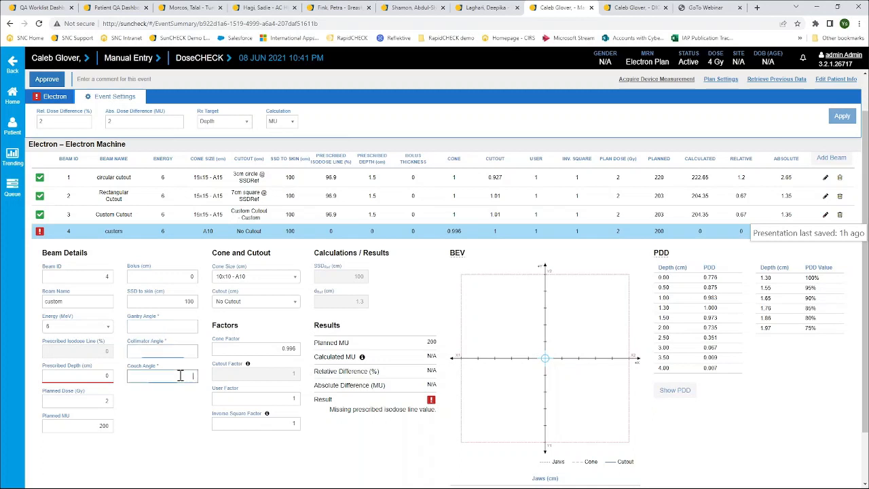
left_click(188, 327)
left_click(184, 351)
left_click(437, 316)
Try the 6cm circle @ SSDRef cutout on the new beam and change the cutout to Custom
left_click(286, 304)
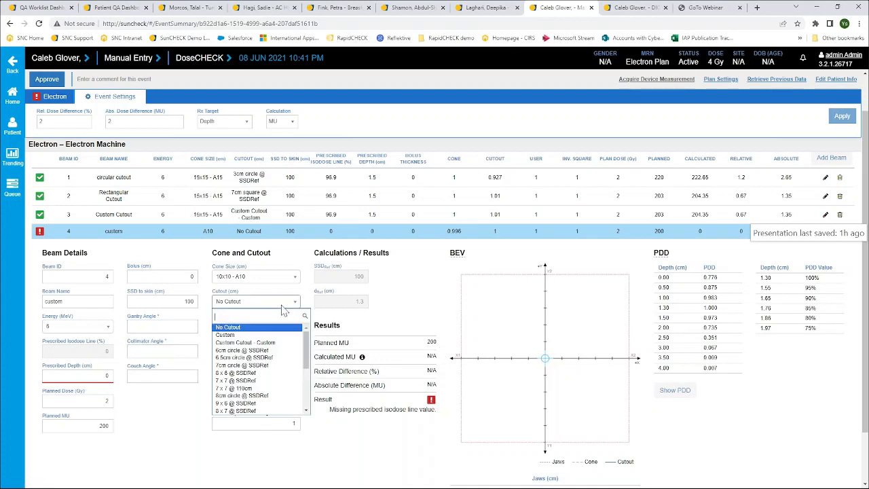
left_click(274, 350)
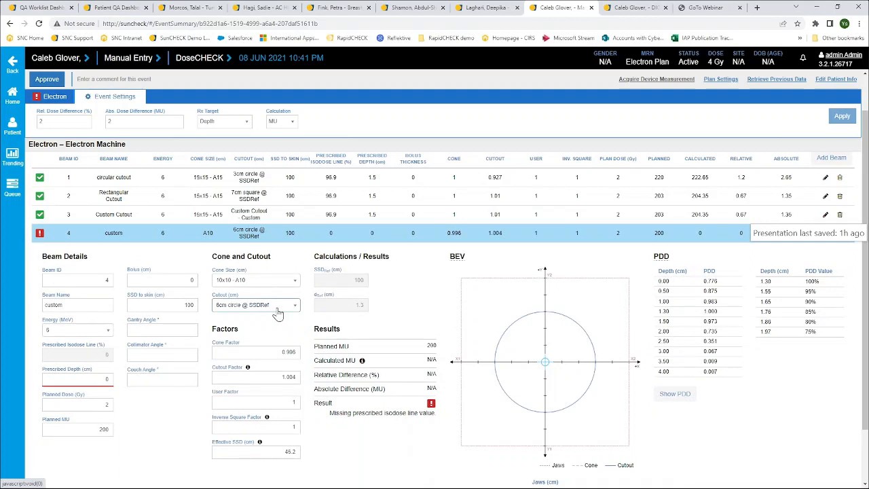
left_click(277, 312)
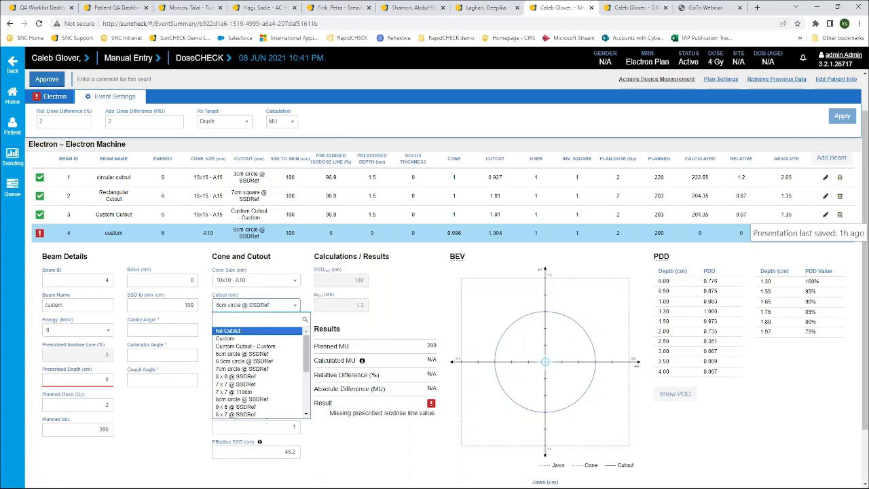
left_click(266, 341)
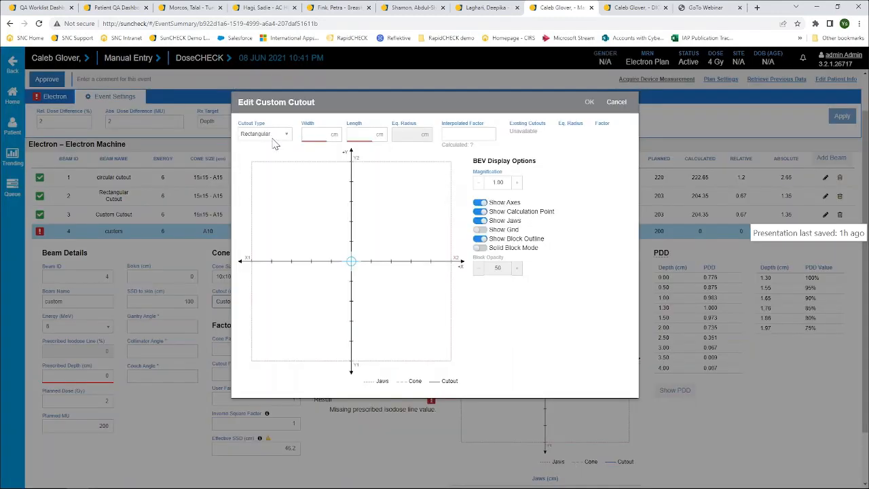
Try the Circular and Irregular cutout types for the custom cutout
left_click(274, 136)
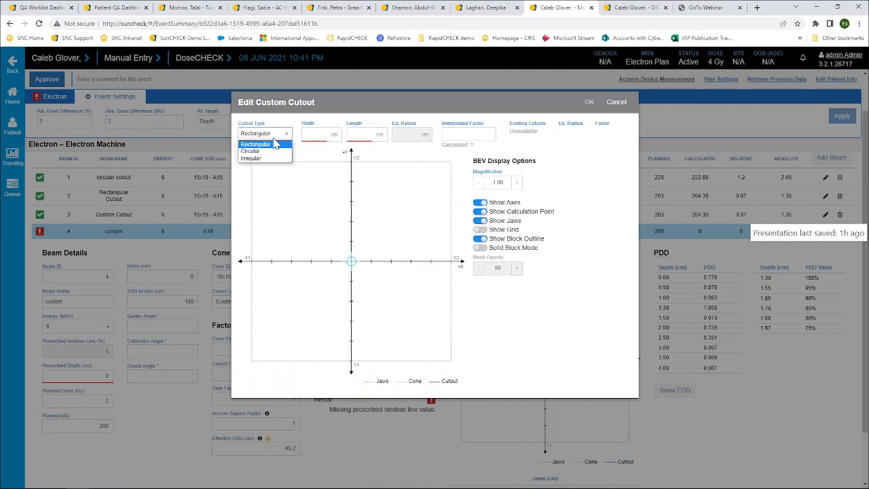
left_click(269, 153)
left_click(275, 141)
left_click(267, 159)
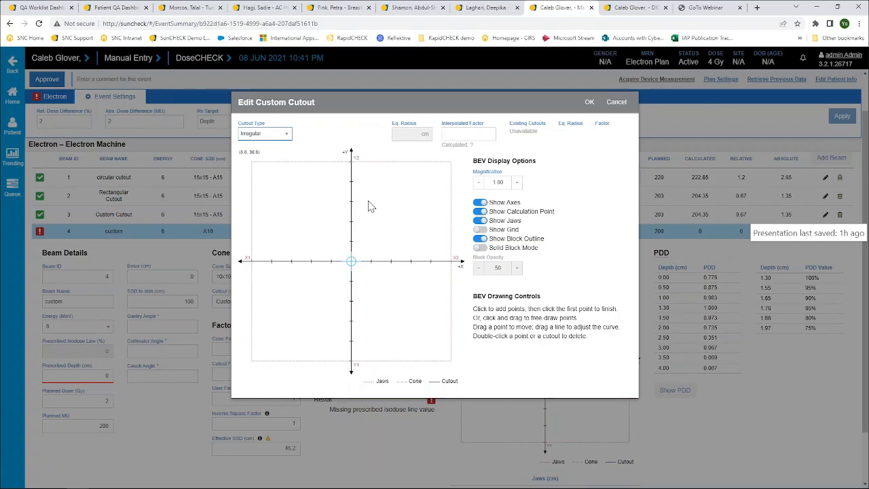
right_click(305, 228)
key("Escape")
left_click(461, 136)
left_click(435, 110)
Define the custom cutout as Rectangular with a width of 4 cm and a length of 5 cm
left_click(282, 134)
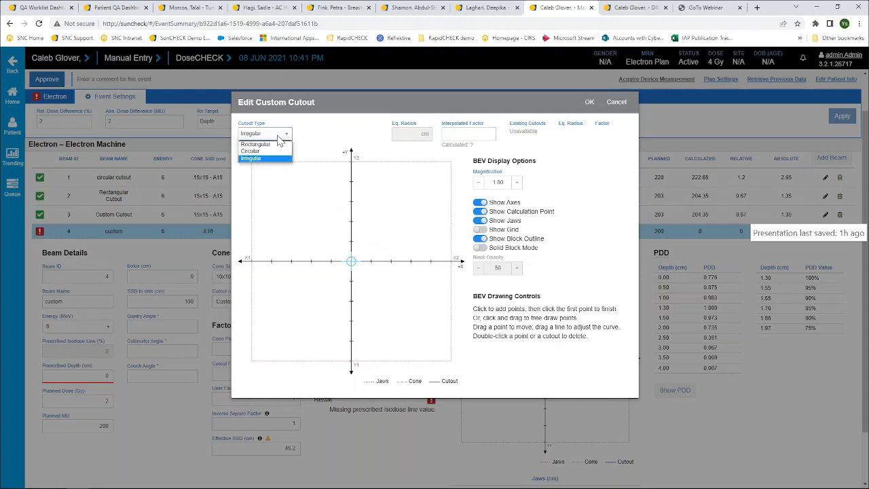
left_click(275, 154)
left_click(319, 134)
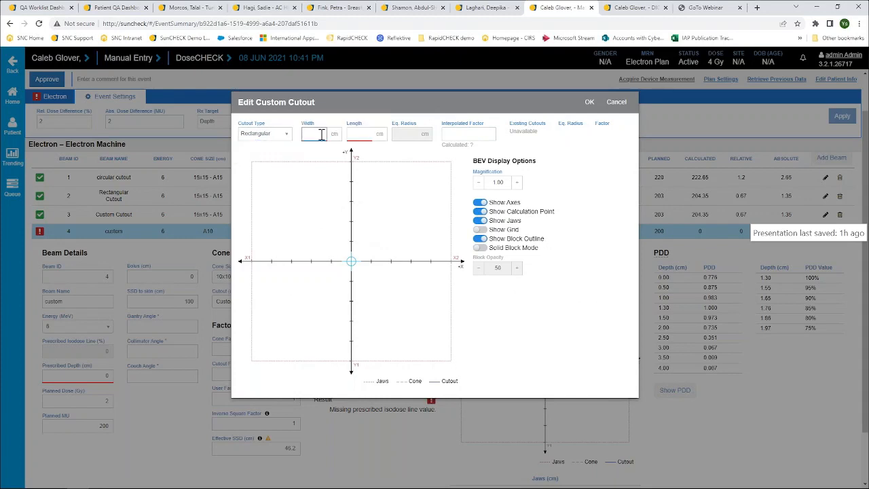
type("4")
left_click(364, 134)
type("5")
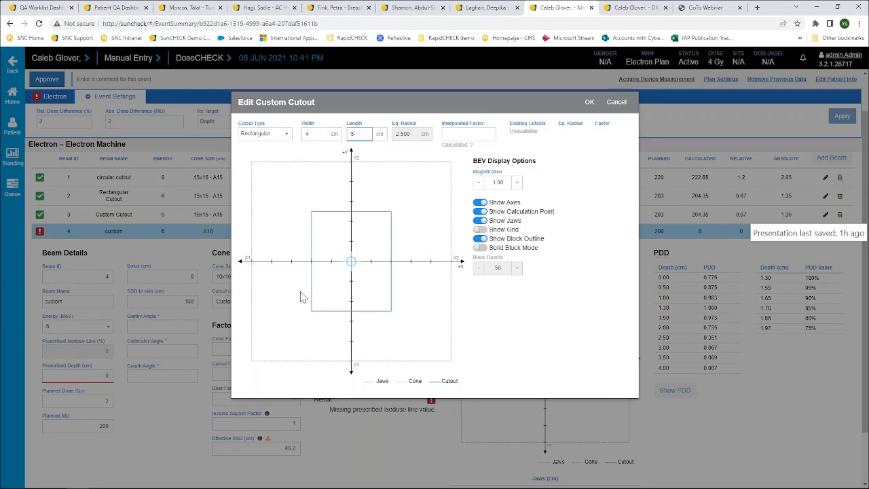
Change the custom cutout type from Rectangular to Irregular and discard the cutout edits
left_click(268, 137)
left_click(262, 160)
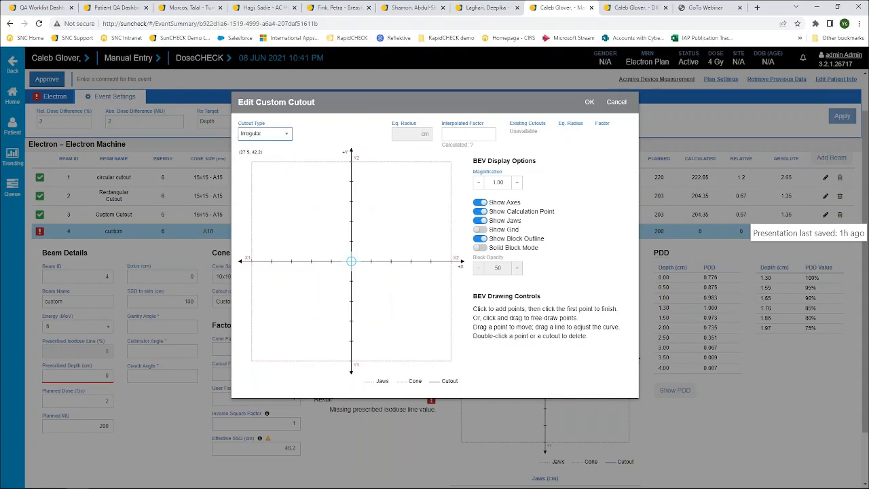
left_click(397, 110)
left_click(618, 103)
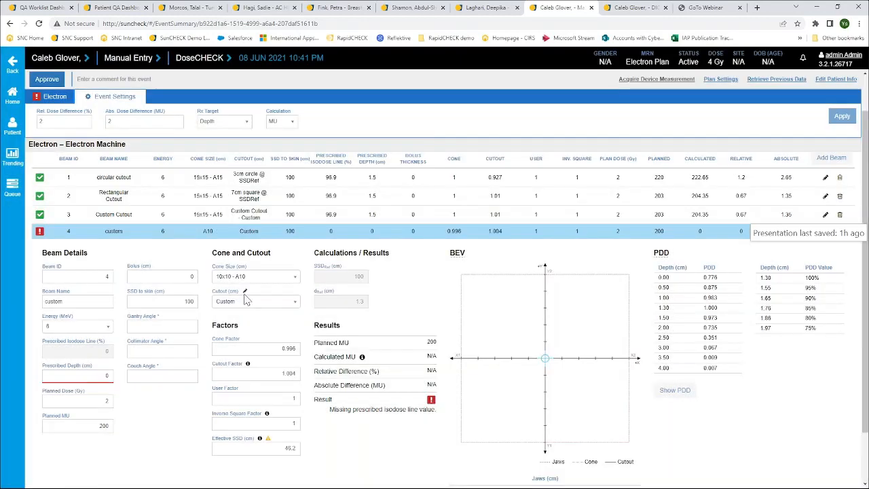
Reopen the new beam's custom cutout for editing and set its type to Irregular
left_click(245, 296)
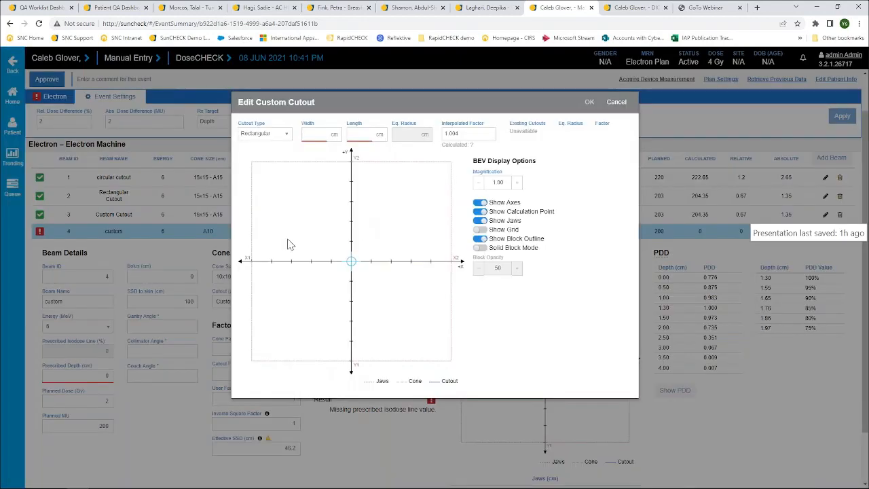
left_click(278, 139)
left_click(265, 159)
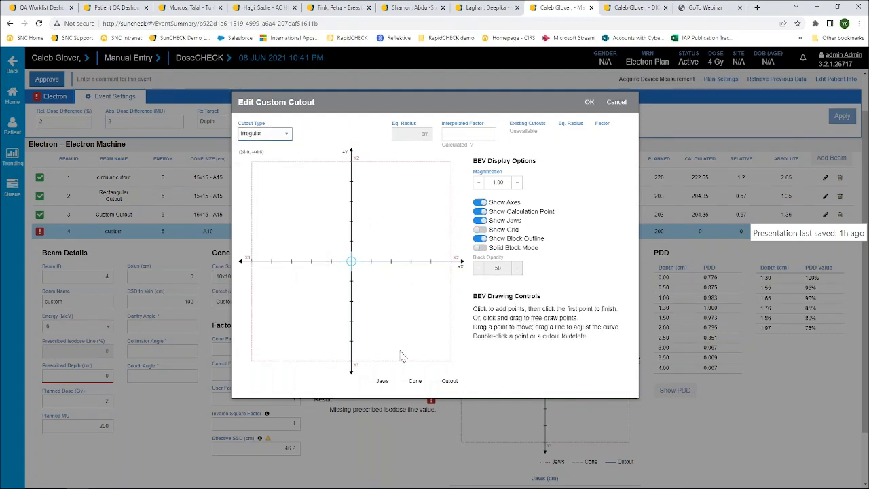
left_click(486, 131)
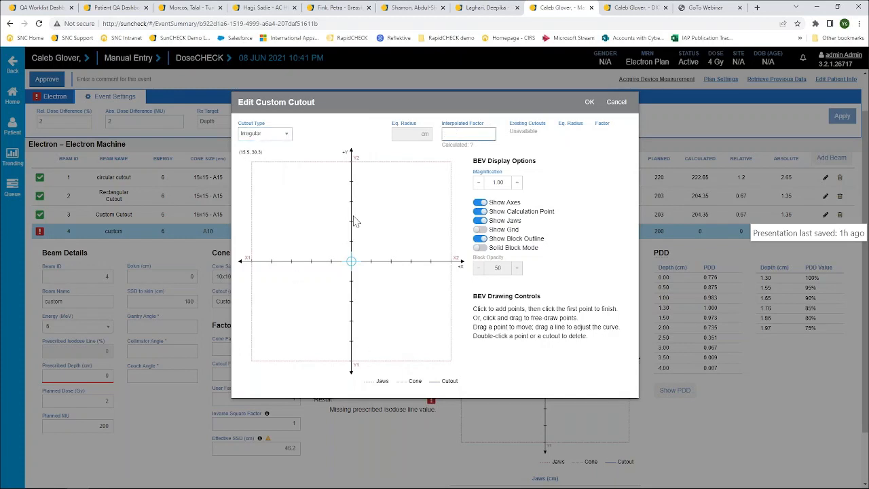
left_click(284, 135)
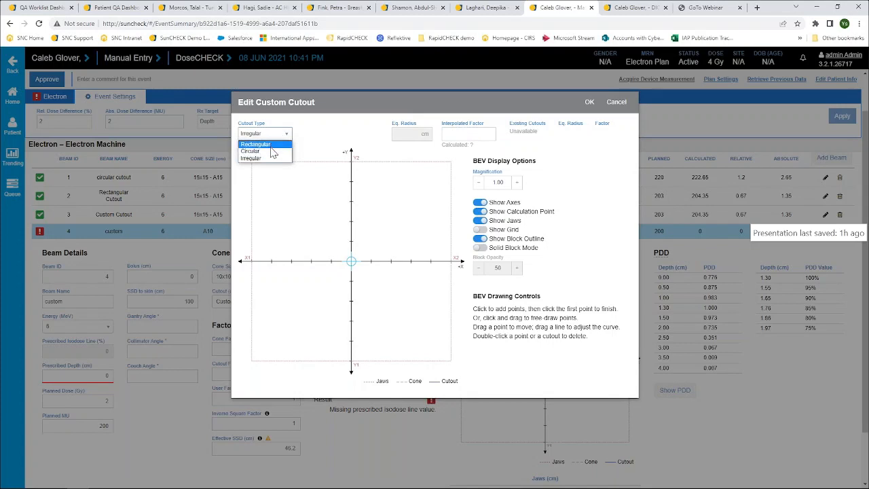
left_click(382, 214)
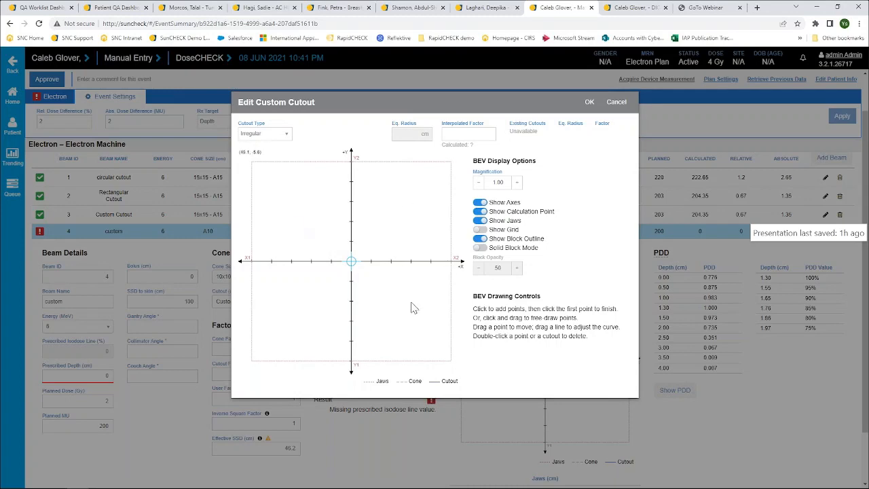
Discard the irregular cutout edits, then try Isodose line % as the Rx target and switch it back to Depth
left_click(617, 103)
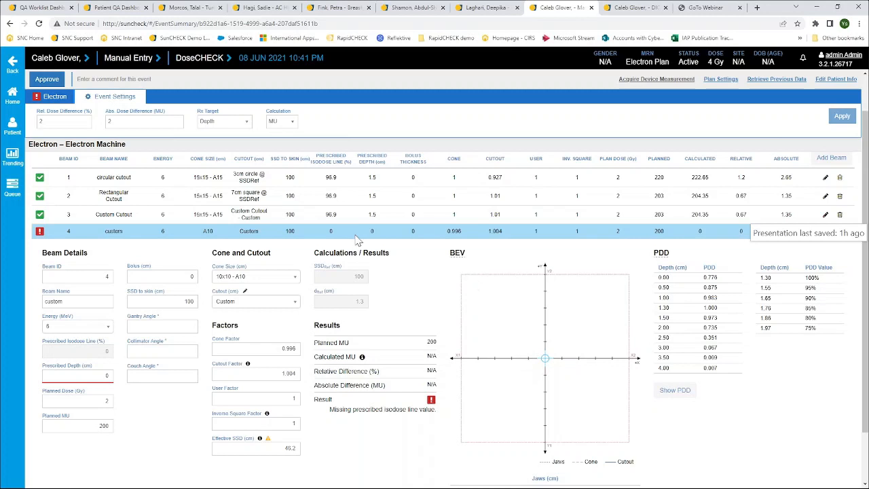
left_click(228, 123)
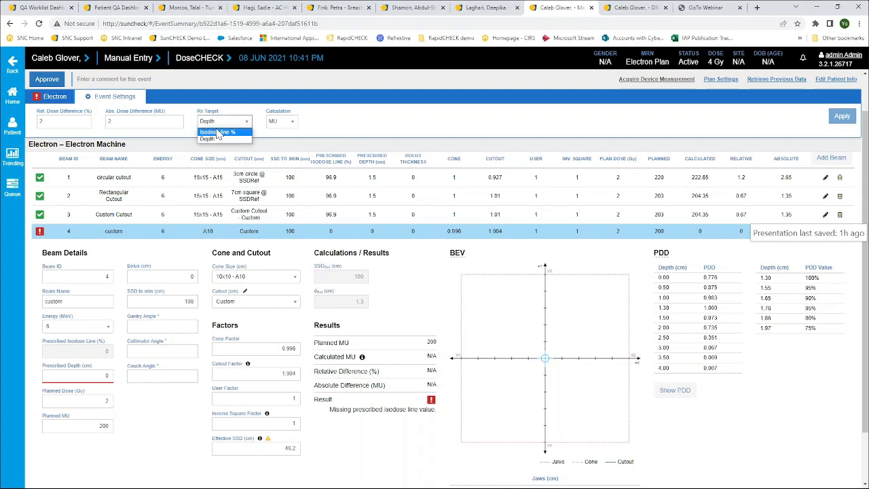
left_click(218, 137)
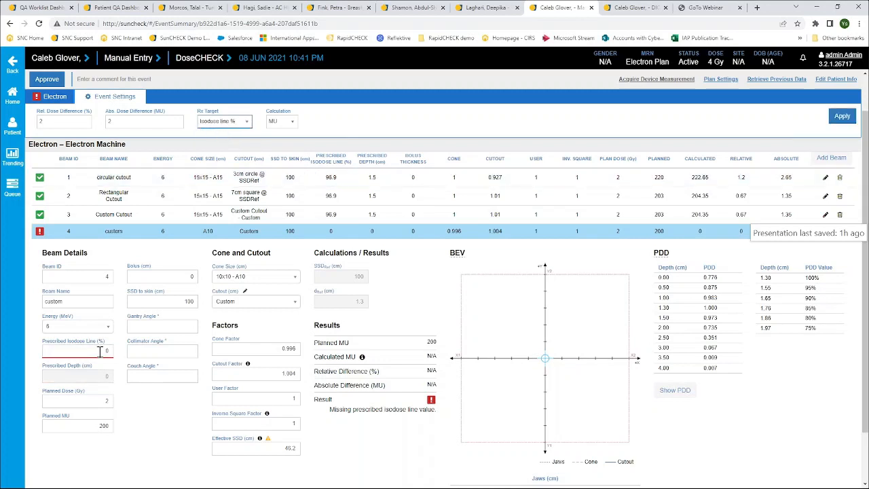
left_click(224, 123)
left_click(219, 139)
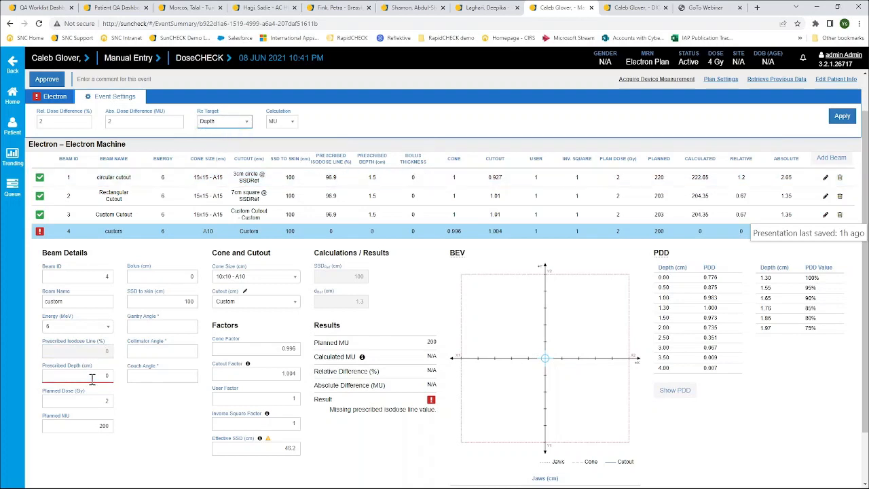
Set the Rx target to Isodose line % and the custom beam's prescribed isodose line to 95%
left_click(224, 122)
left_click(219, 131)
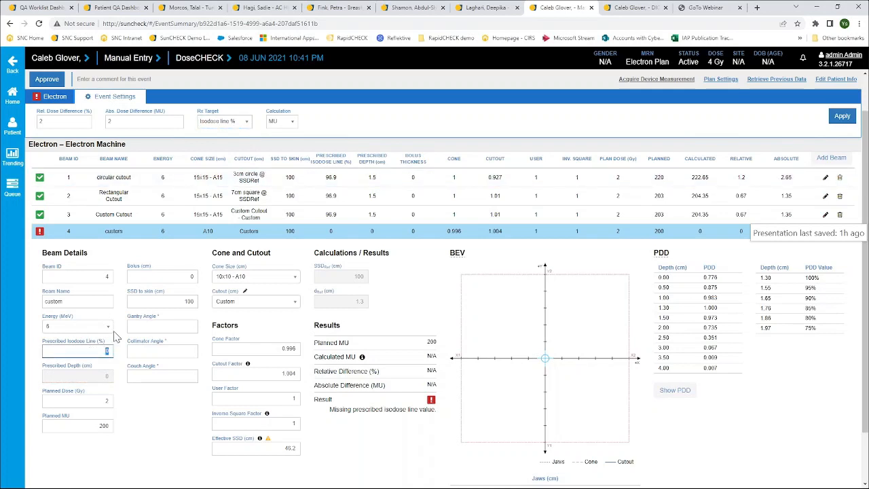
type("95")
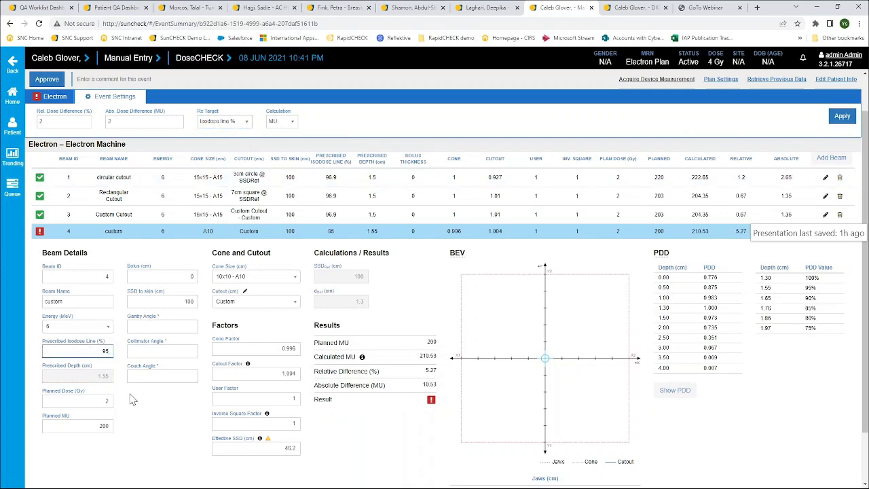
left_click(138, 427)
Check the available calculation types and the cutout choices for the custom beam without changing either
left_click(278, 122)
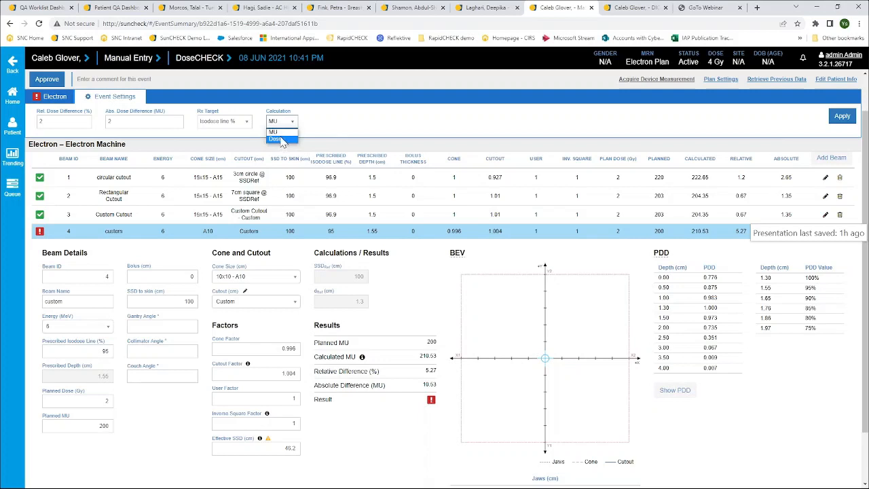
left_click(348, 114)
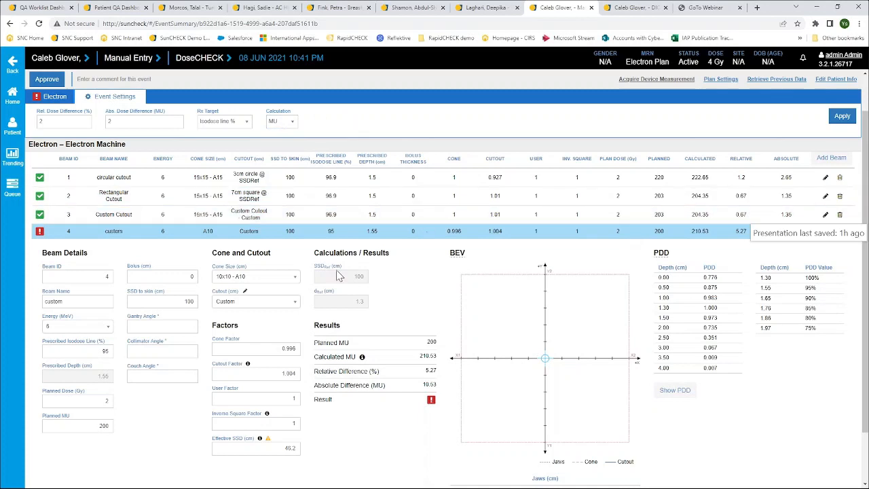
left_click(290, 308)
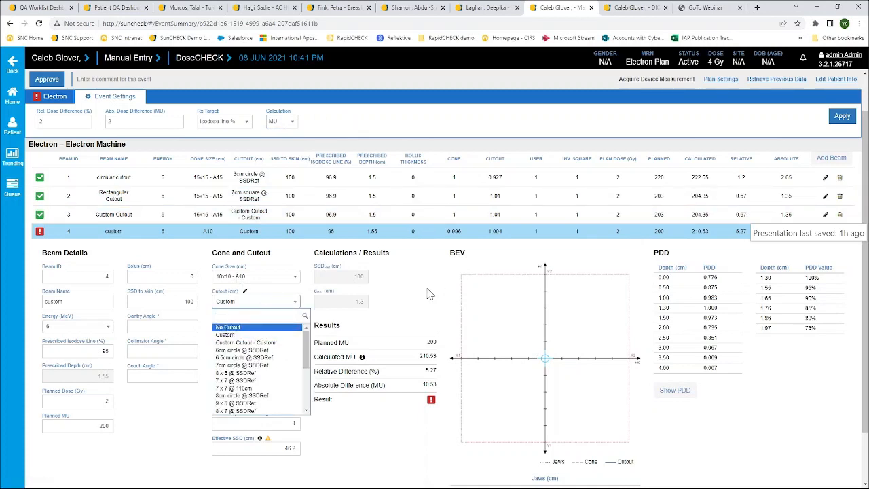
left_click(428, 294)
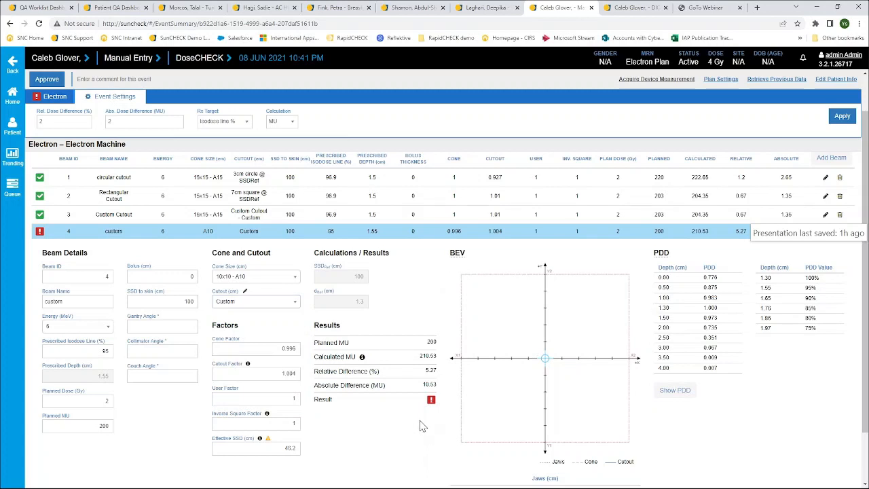
Save the custom beam and set the event's calculation type to Dose
scroll(421, 425, "down", 1)
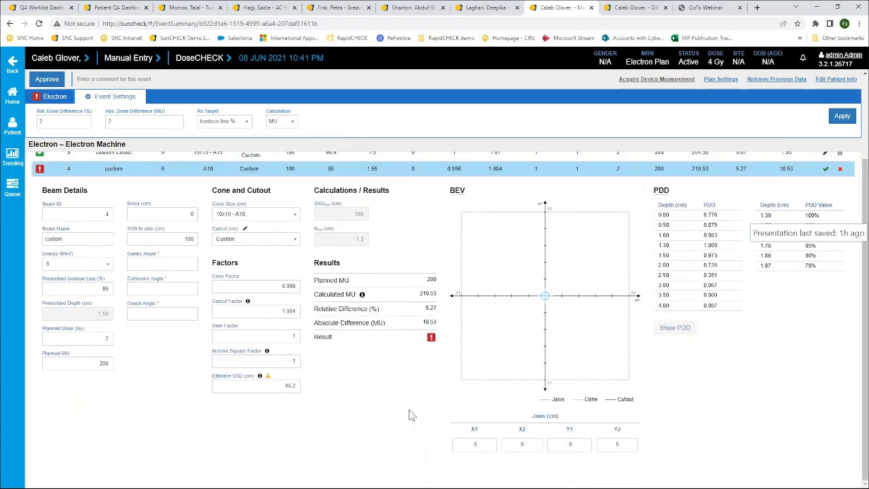
scroll(822, 231, "up", 2)
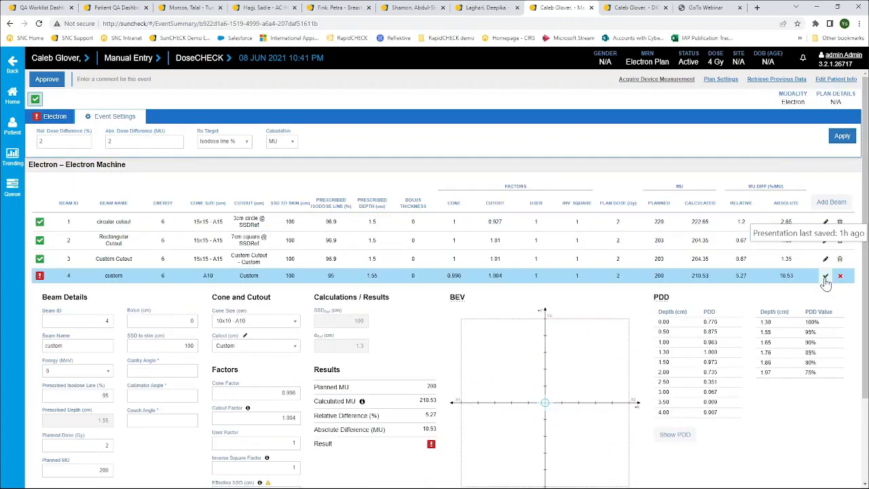
left_click(825, 277)
left_click(824, 277)
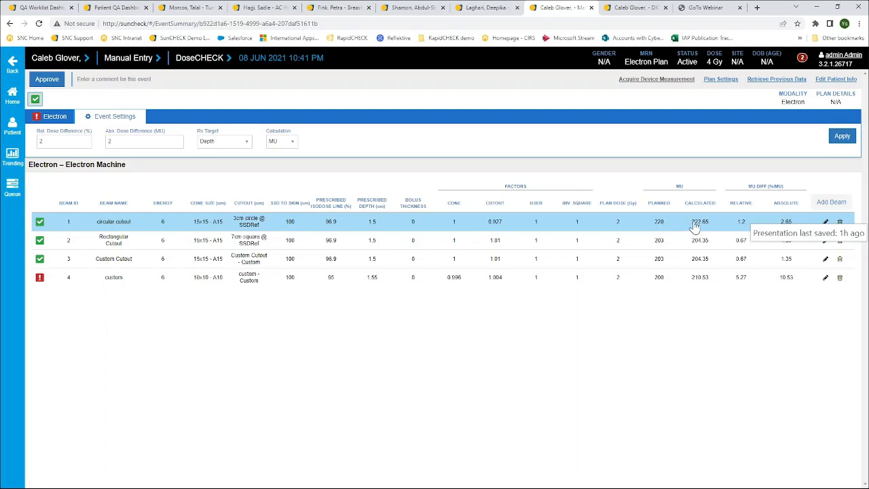
left_click(284, 143)
left_click(282, 160)
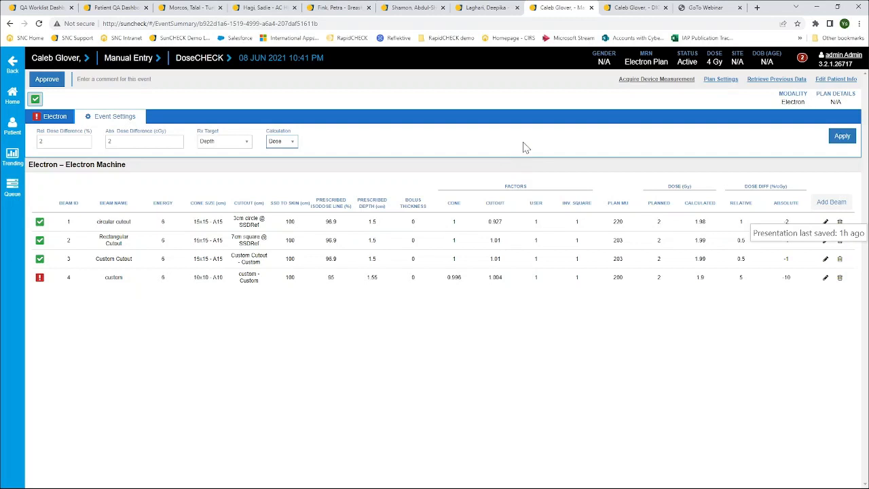
Switch to the DICOM electron plan's DoseCHECK results and check its Rx target and calculation options
left_click(635, 10)
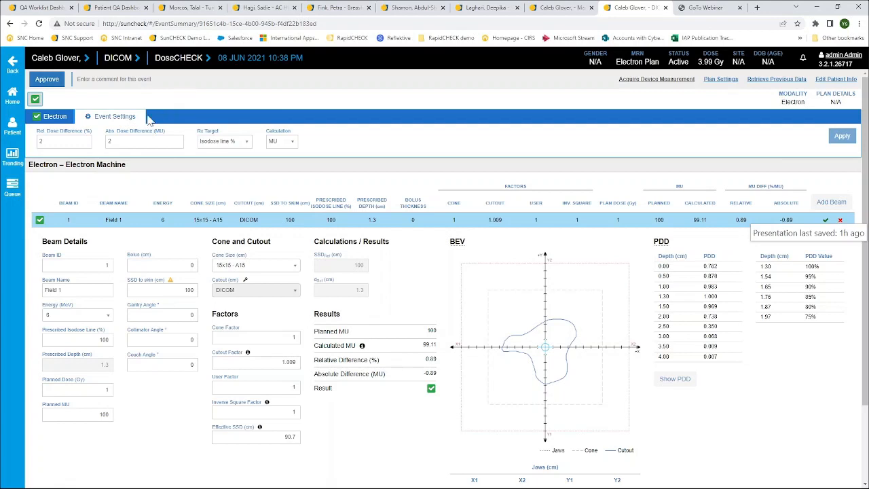
left_click(225, 142)
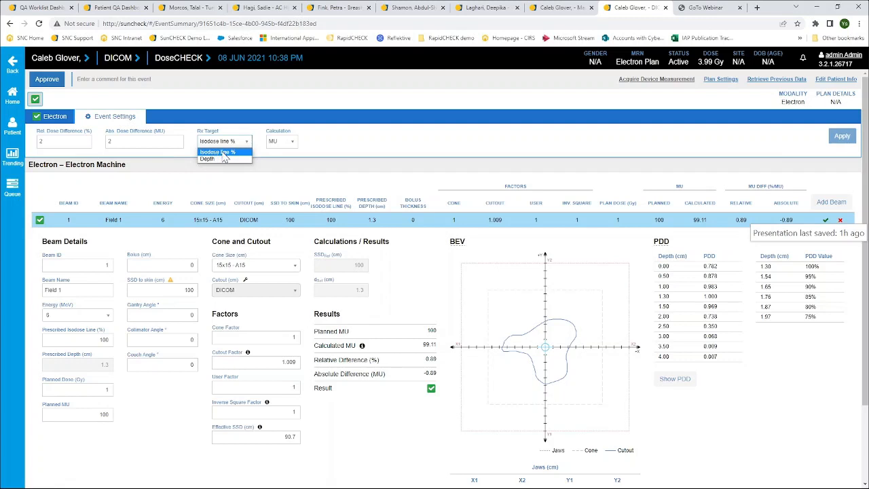
left_click(285, 144)
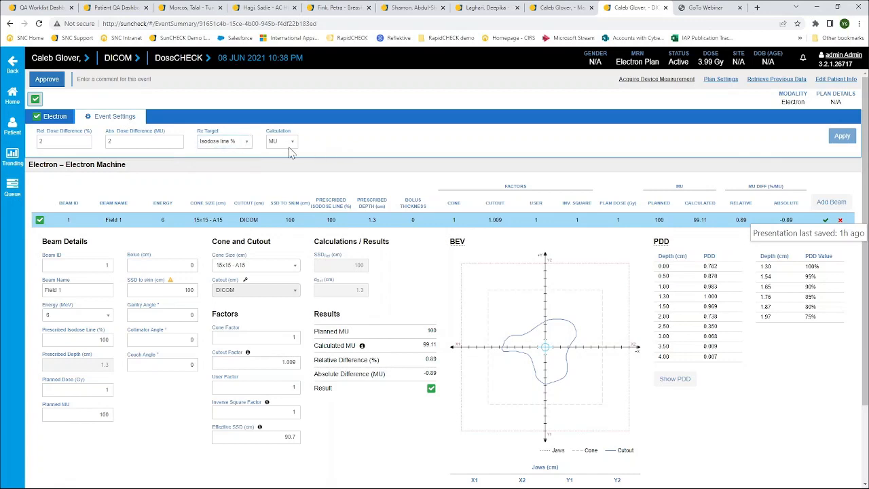
left_click(286, 144)
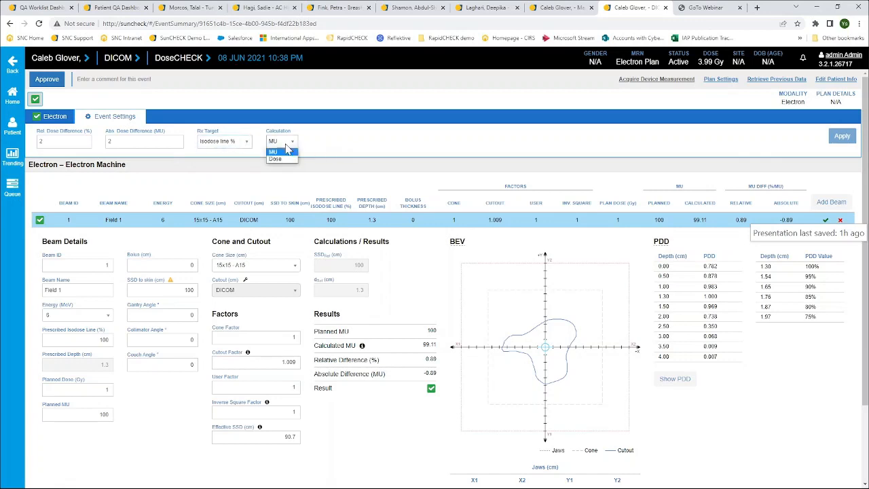
left_click(340, 137)
Examine Field 1's beam details, including its prescribed isodose line and depth, and the results of the plan's other fields
scroll(299, 192, "down", 2)
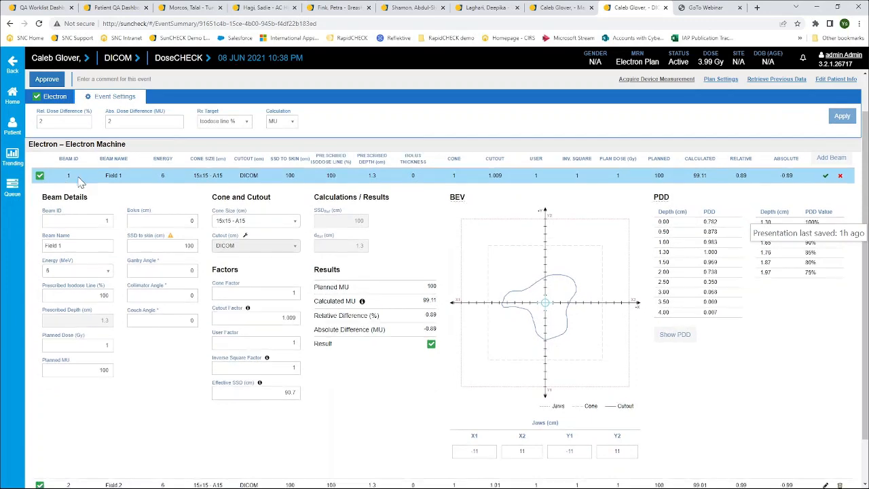
scroll(80, 182, "down", 2)
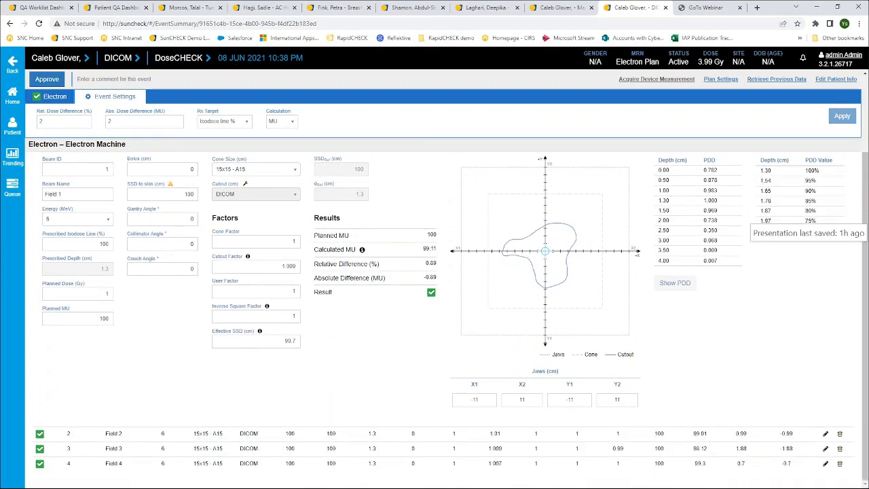
scroll(79, 178, "up", 2)
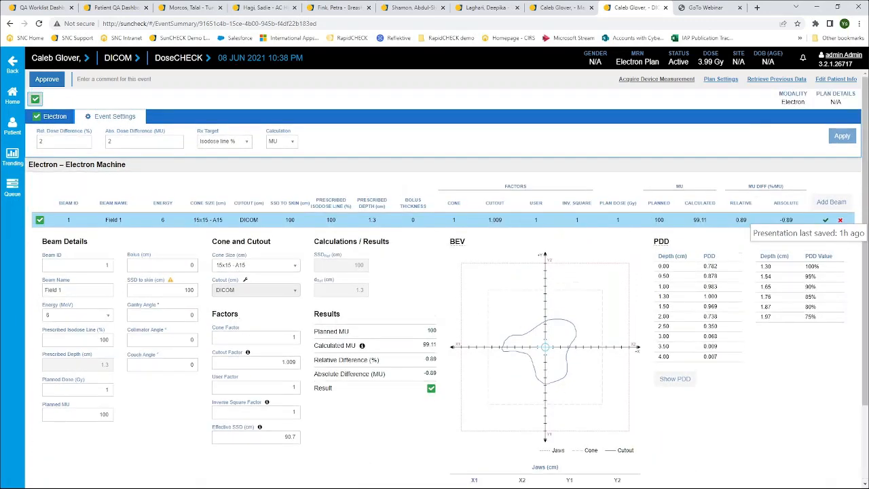
scroll(80, 177, "down", 2)
scroll(79, 177, "up", 1)
scroll(79, 177, "up", 2)
scroll(79, 175, "down", 3)
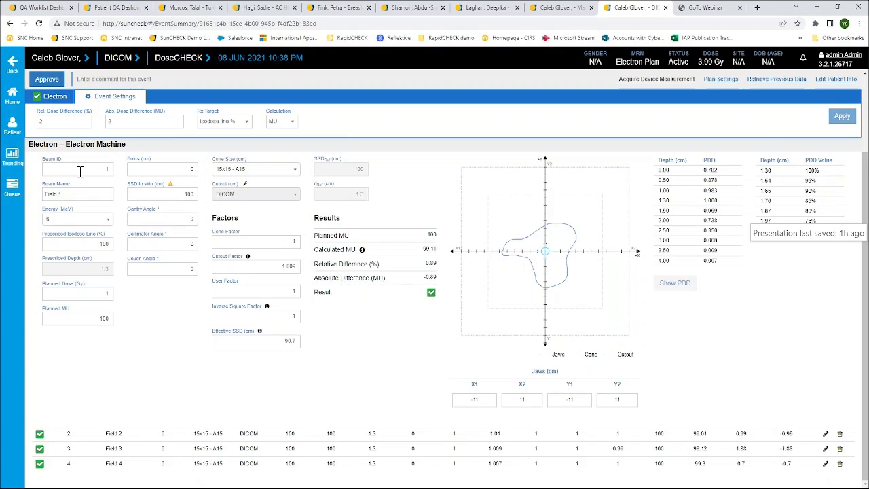
left_click(95, 245)
left_click(97, 267)
View Field 1's PDD curve, close it, and return to the beam's cone and cutout details
left_click(675, 285)
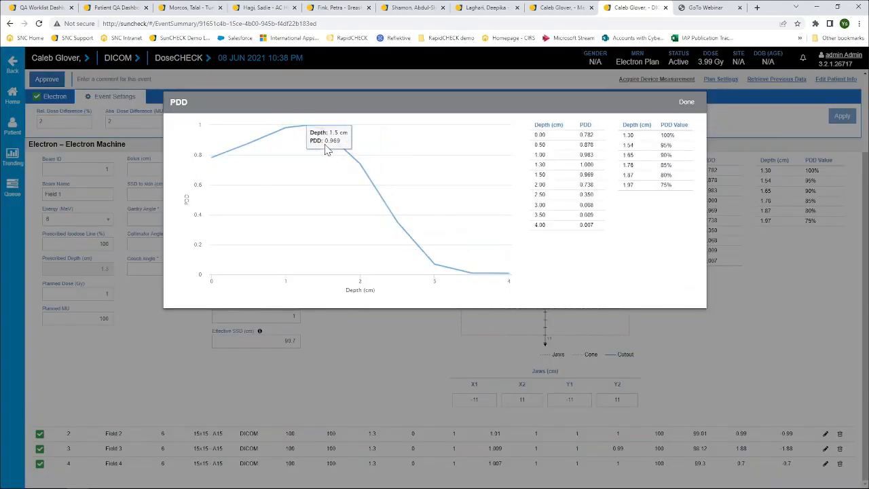
left_click(687, 104)
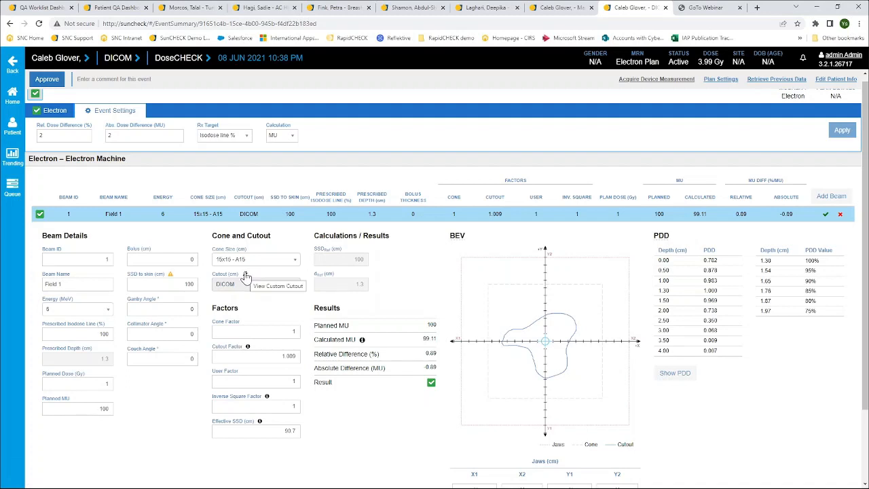
scroll(560, 305, "up", 2)
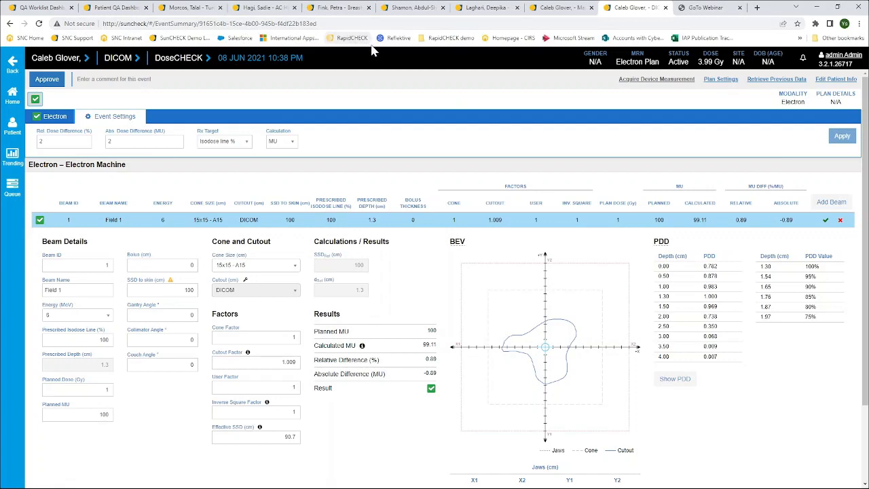
Switch to the Vag Cyl 30mm plan's DoseCHECK results and review its point doses and brachytherapy deliveries
left_click(486, 12)
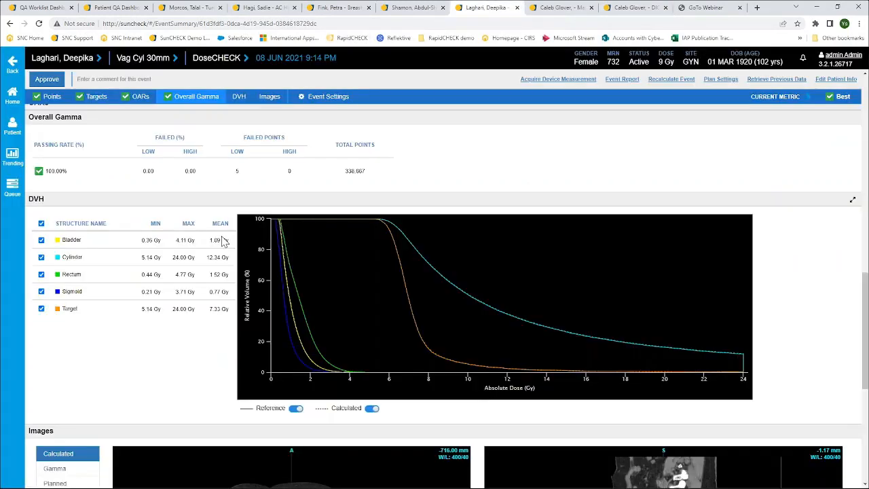
scroll(320, 184, "up", 1)
scroll(385, 202, "up", 5)
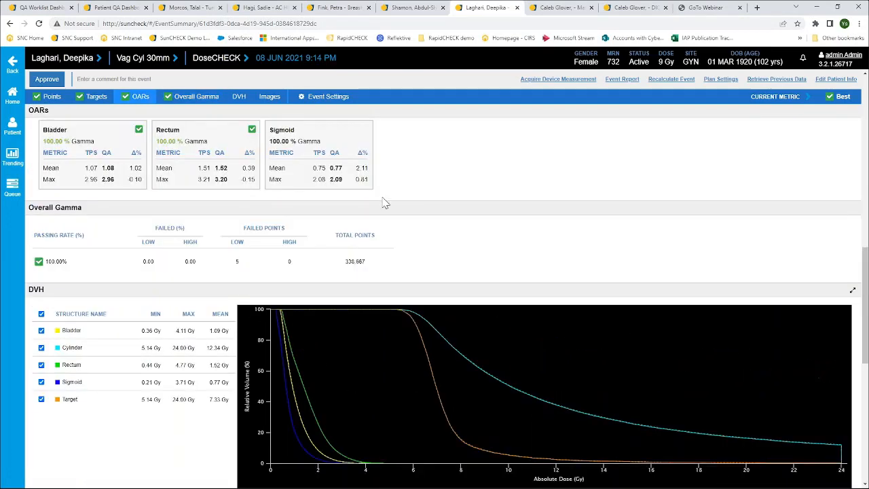
scroll(384, 200, "up", 5)
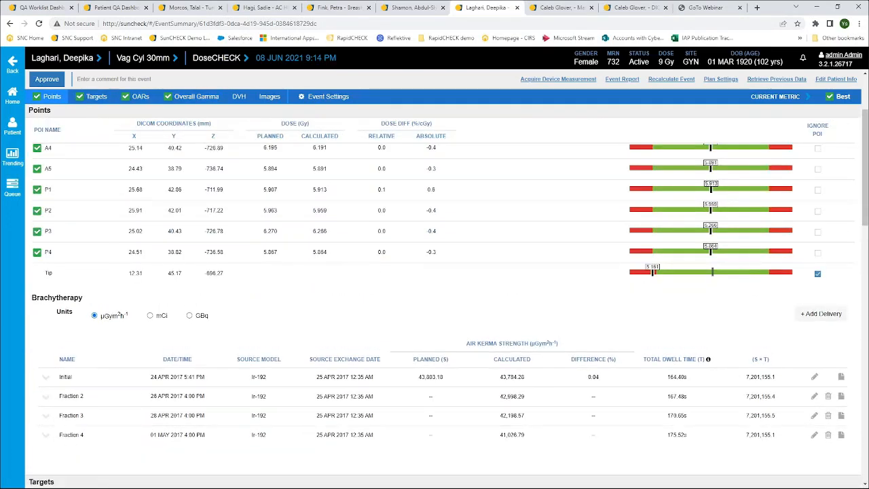
scroll(384, 197, "up", 3)
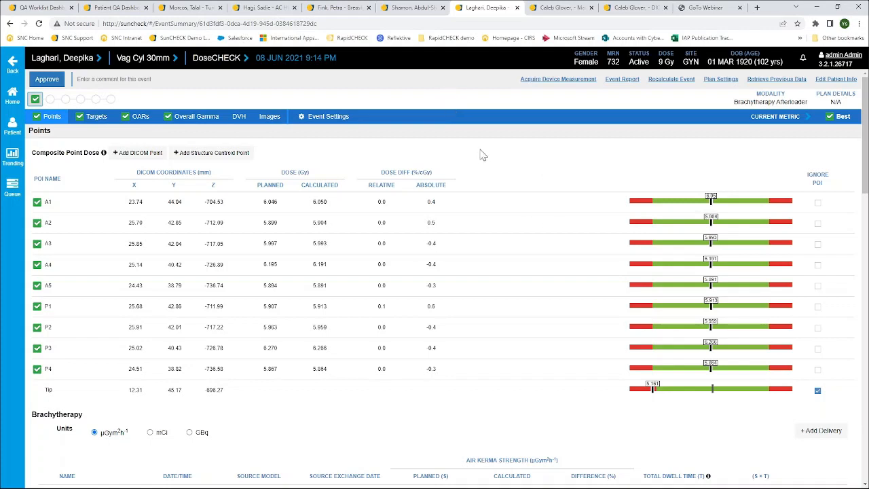
scroll(297, 277, "down", 3)
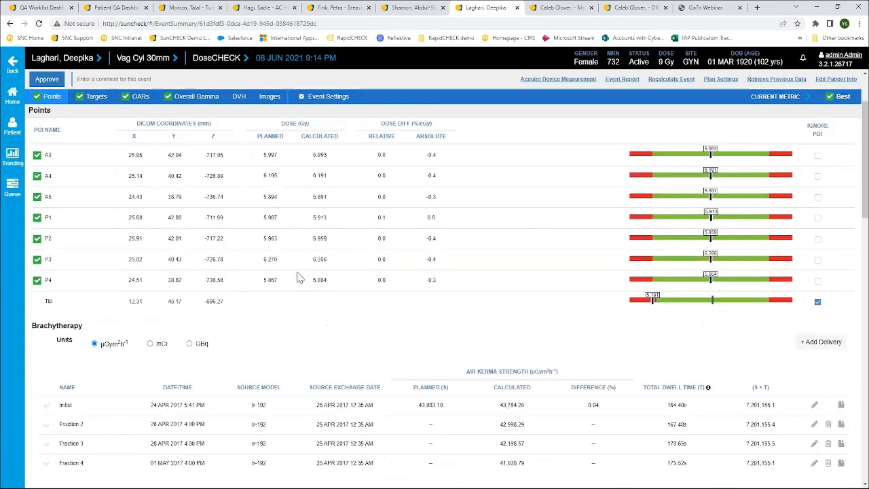
scroll(300, 277, "down", 1)
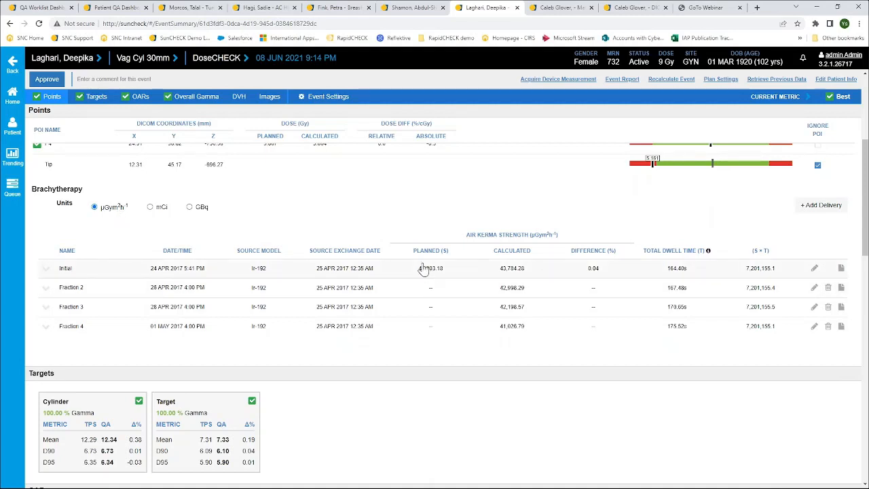
View the brachytherapy source values in mCi and GBq, then return the units to µGym²h⁻¹
left_click(149, 209)
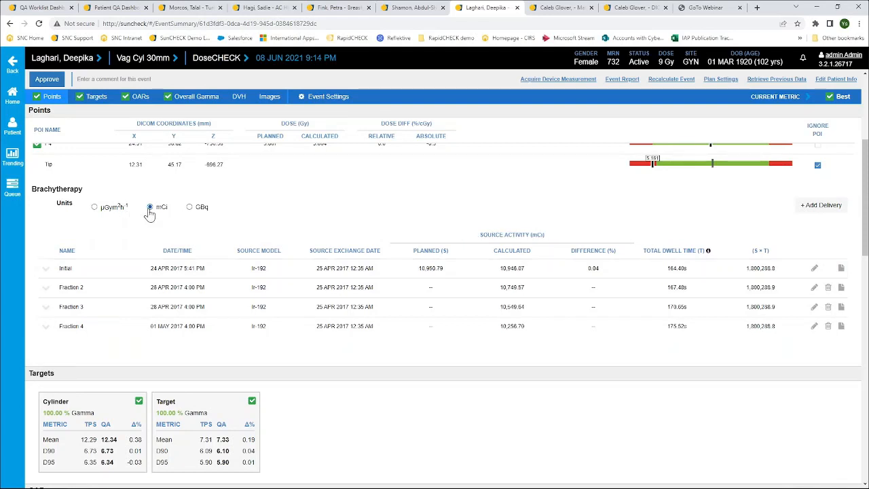
left_click(189, 208)
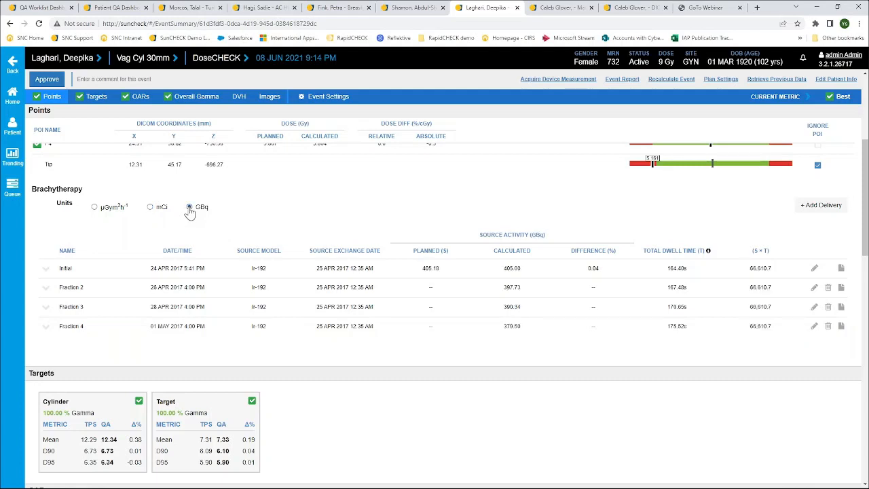
left_click(95, 208)
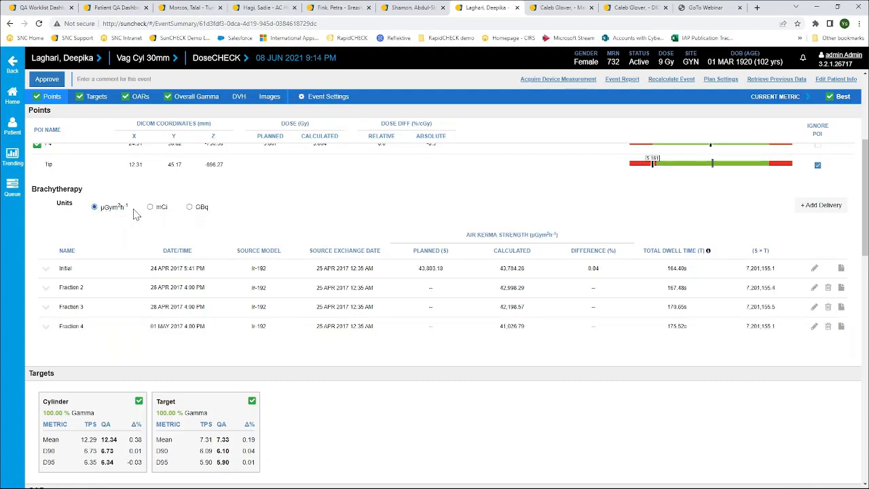
Expand the Initial brachytherapy delivery to examine its channel dwell time and delivery information chart, and collapse it again
left_click(84, 275)
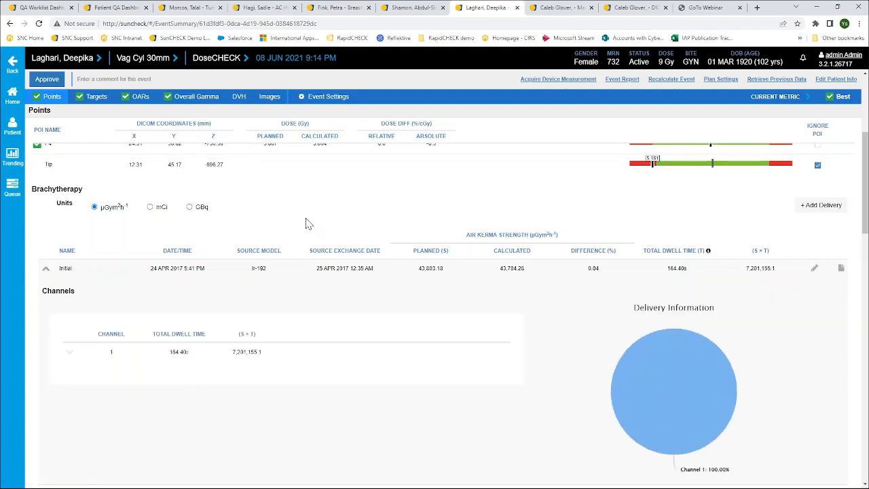
scroll(431, 336, "down", 2)
mouse_move(661, 343)
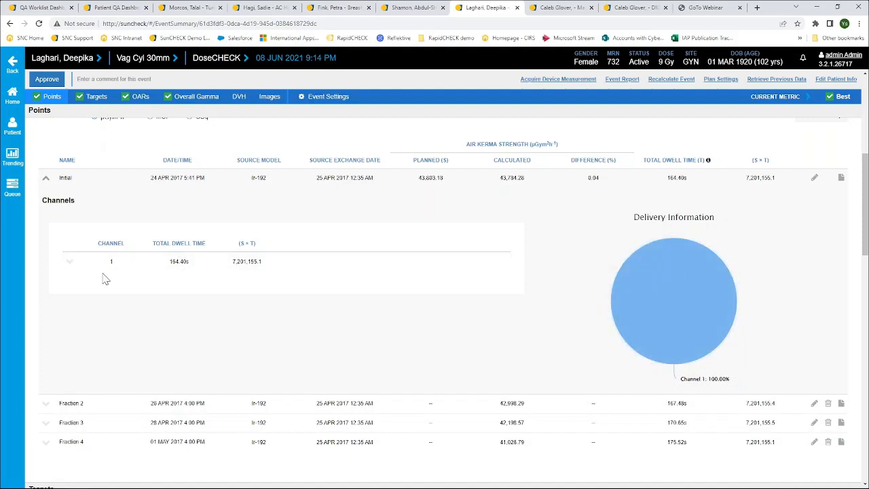
mouse_move(629, 290)
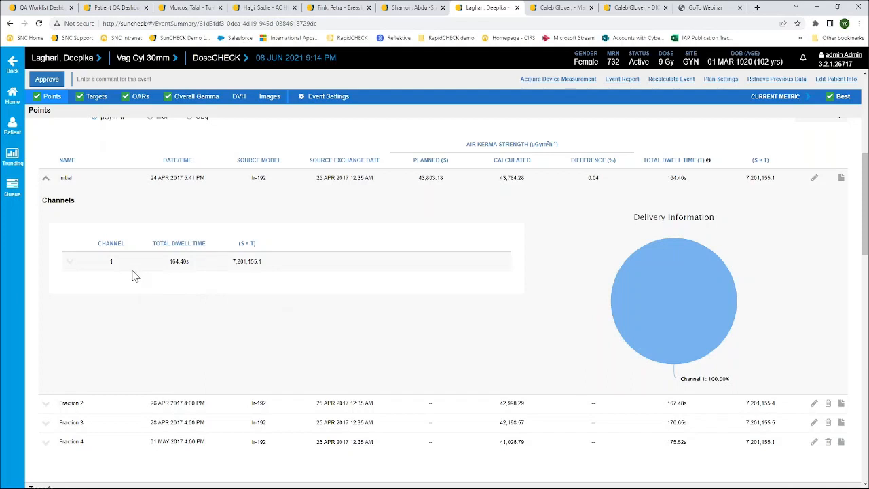
scroll(42, 227, "up", 1)
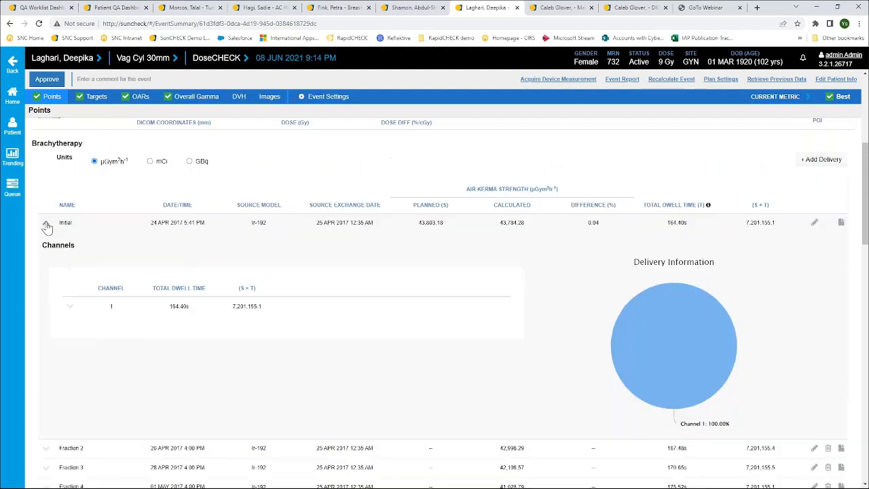
left_click(45, 224)
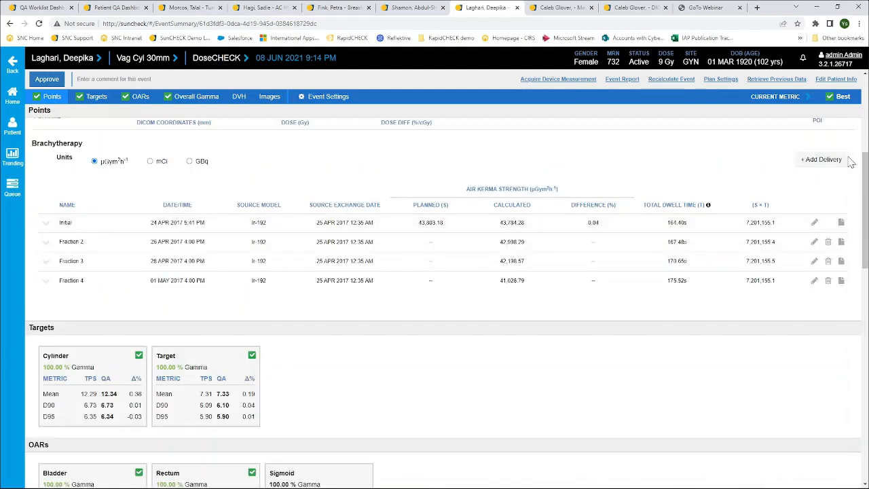
Add a blank brachytherapy delivery row and delete it without filling it in
left_click(812, 164)
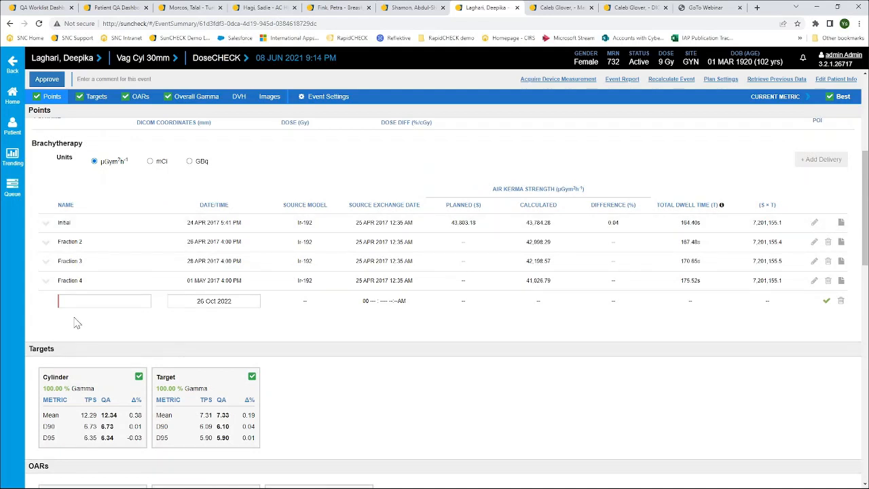
left_click(841, 301)
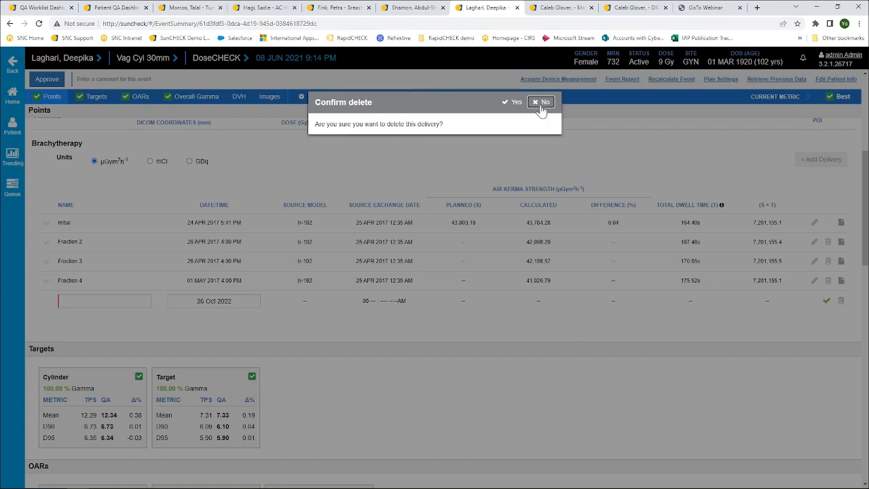
left_click(512, 102)
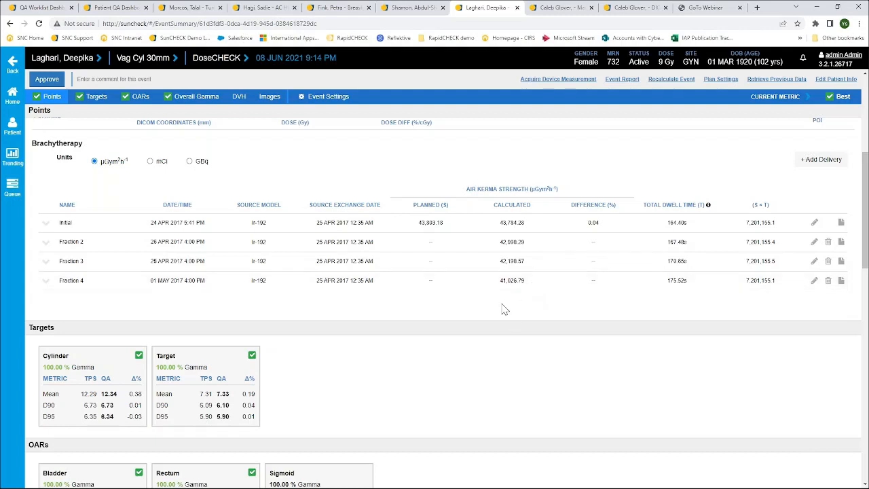
Review the plan's target and OAR dose metrics, overall gamma passing rate and DVH curves
scroll(505, 310, "down", 1)
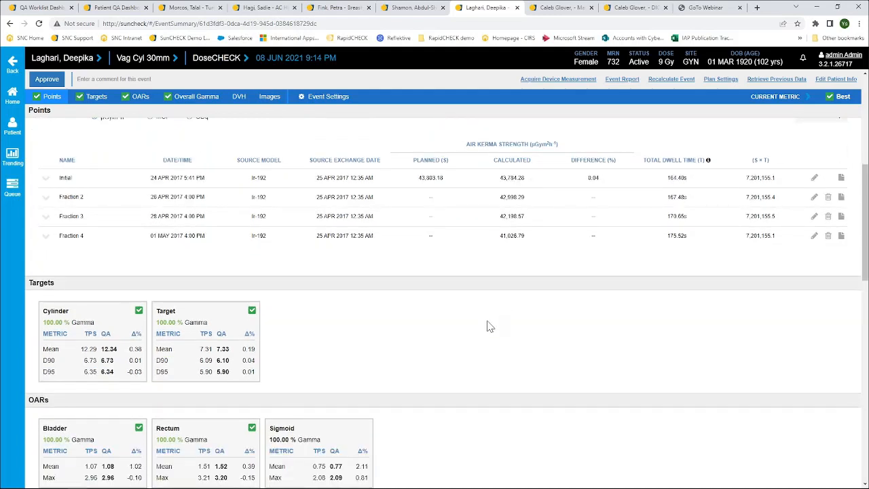
scroll(489, 326, "down", 10)
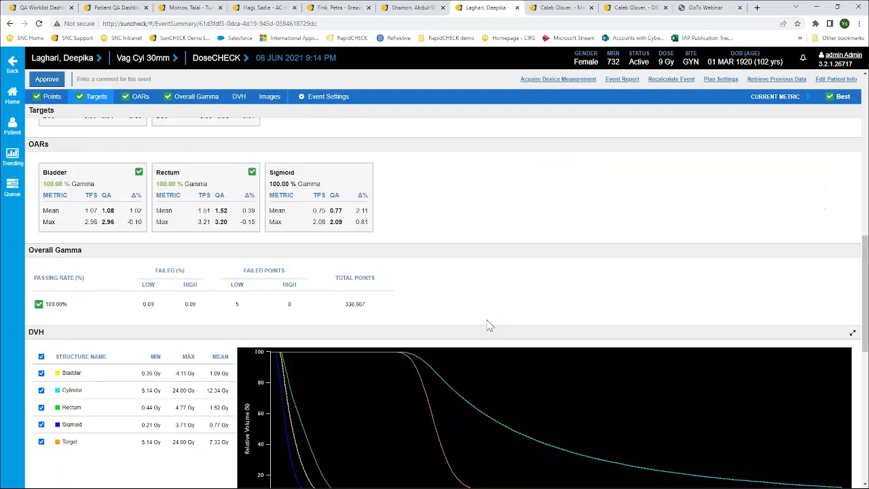
mouse_move(455, 262)
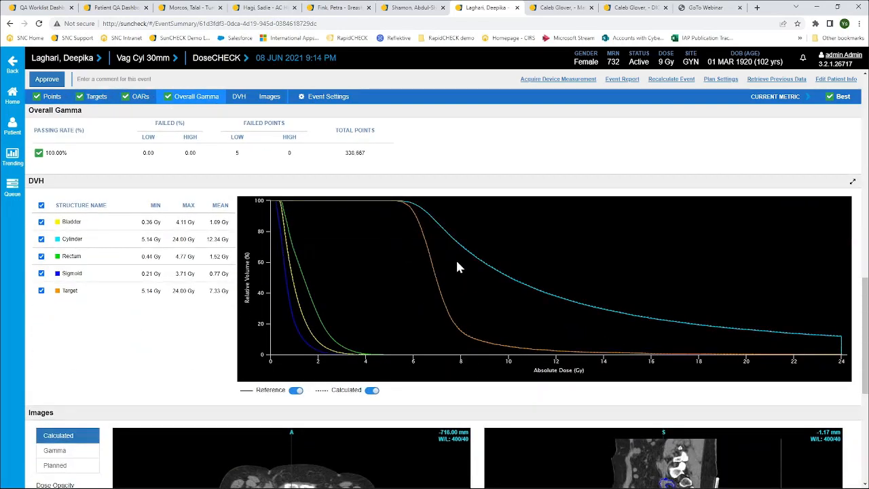
scroll(457, 267, "down", 3)
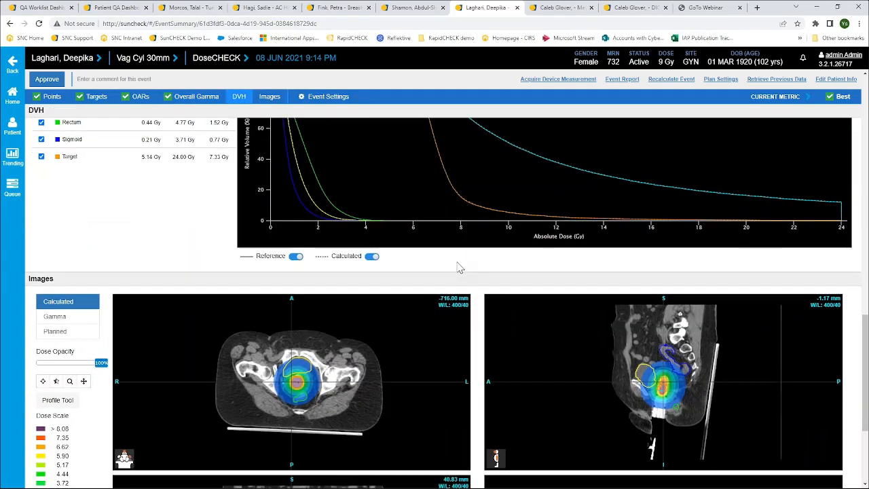
scroll(457, 267, "down", 1)
scroll(457, 267, "up", 1)
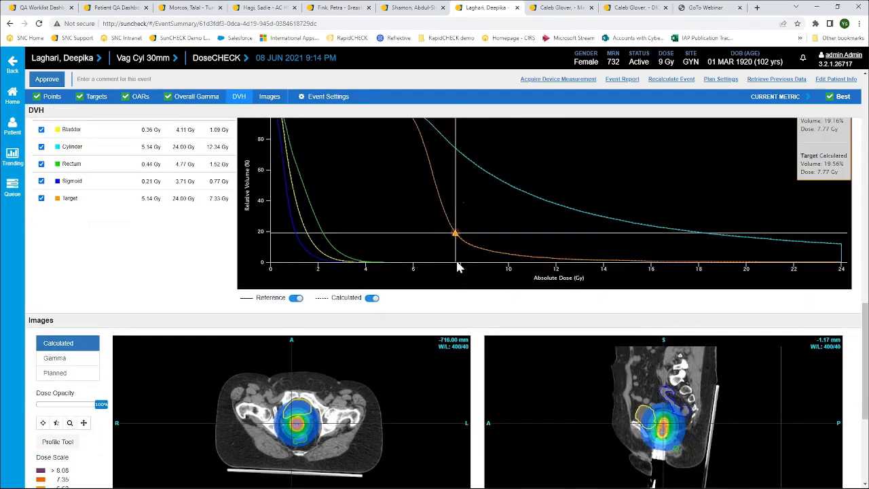
scroll(457, 267, "up", 2)
scroll(457, 267, "down", 4)
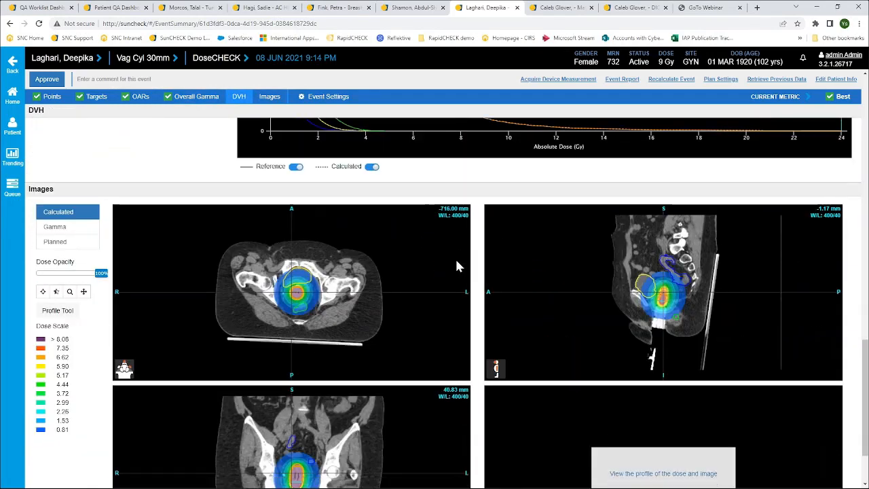
Browse the CT slices and compare the planned dose and gamma overlays, returning the images to the calculated dose
scroll(523, 333, "down", 1)
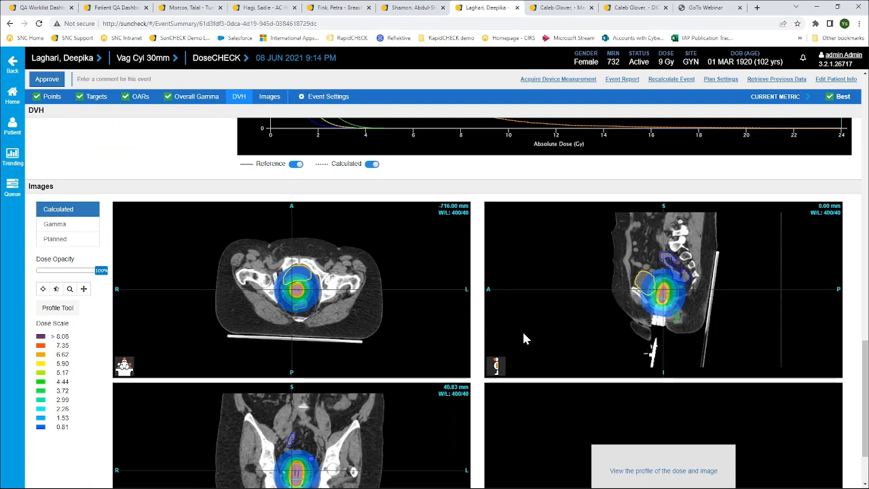
scroll(523, 334, "down", 4)
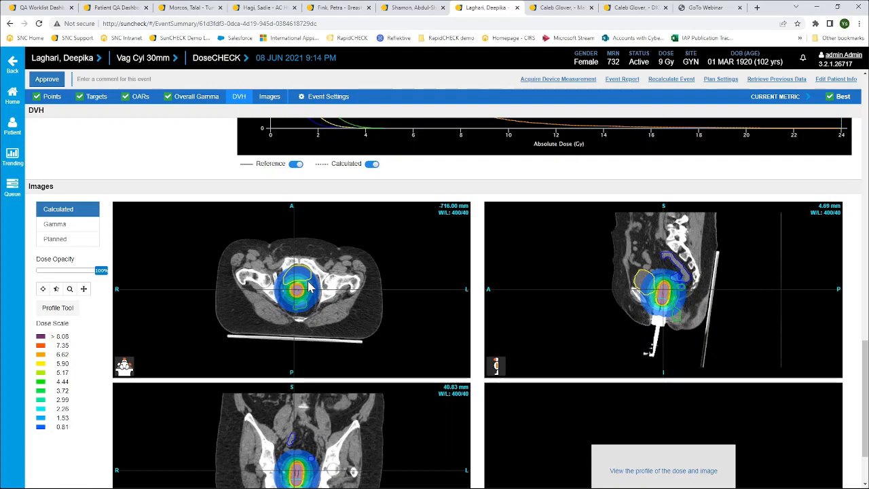
left_click(71, 243)
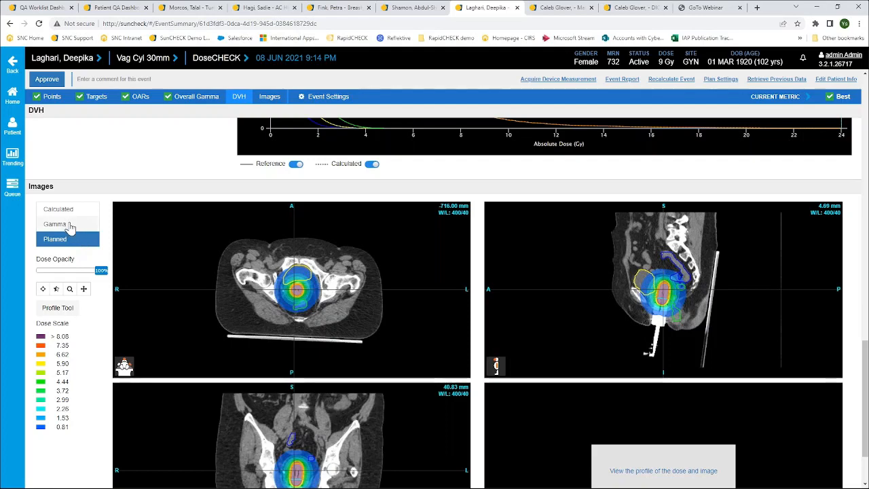
left_click(71, 226)
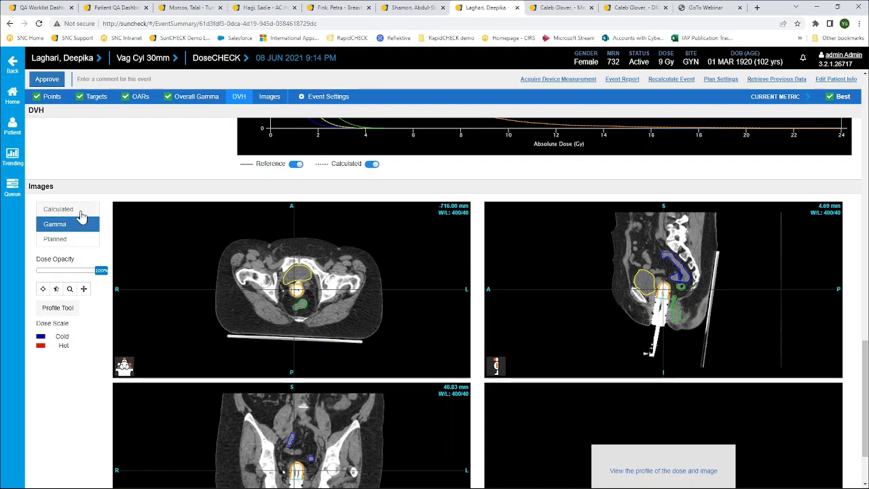
left_click(82, 216)
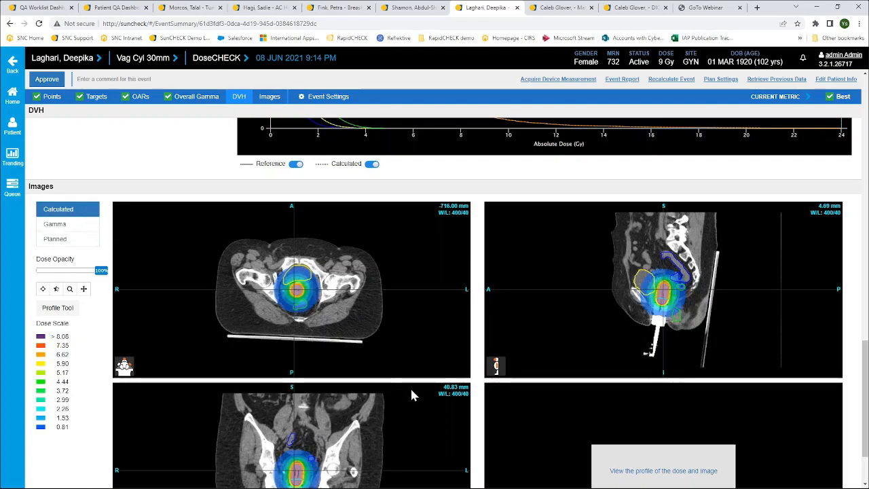
scroll(395, 386, "down", 3)
scroll(260, 307, "down", 3)
Return to the Points section and review the brachytherapy deliveries and composite point doses
scroll(169, 184, "up", 2)
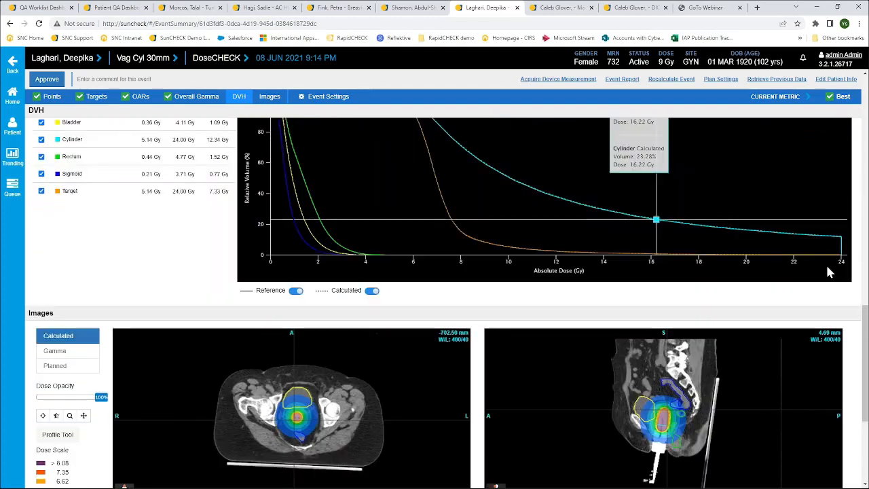
scroll(714, 233, "up", 1)
left_click_drag(866, 322, 866, 205)
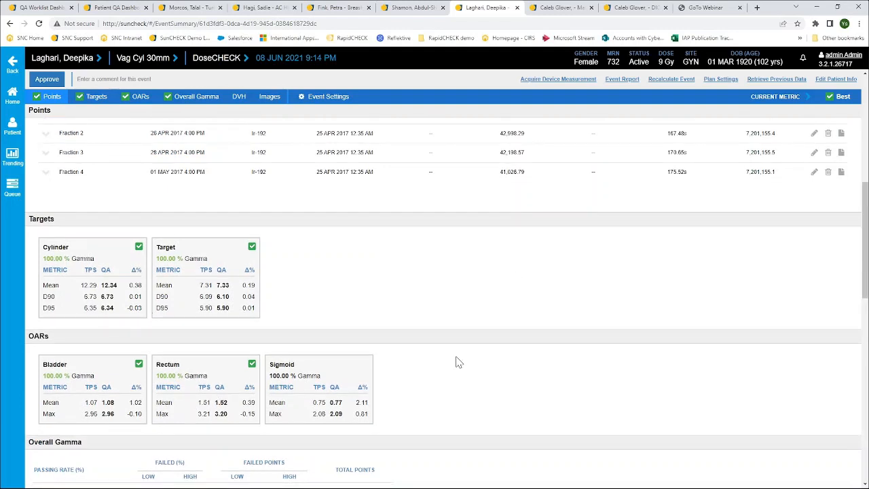
scroll(459, 361, "up", 4)
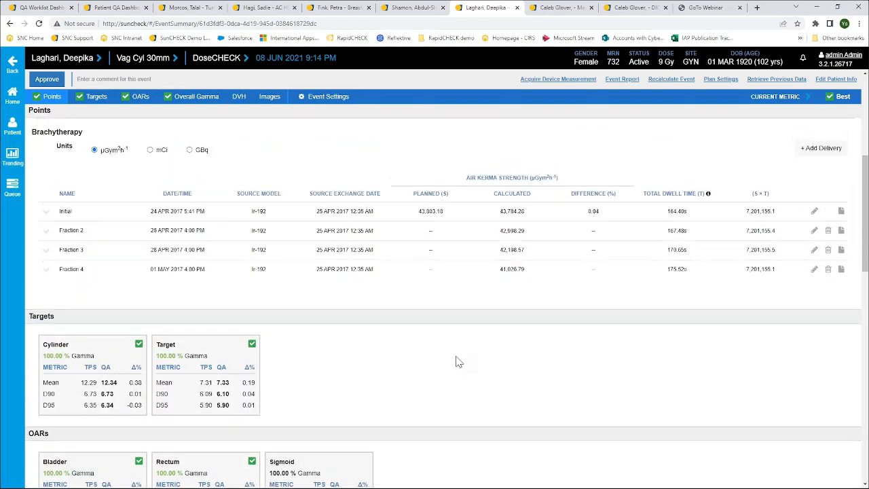
scroll(456, 360, "up", 1)
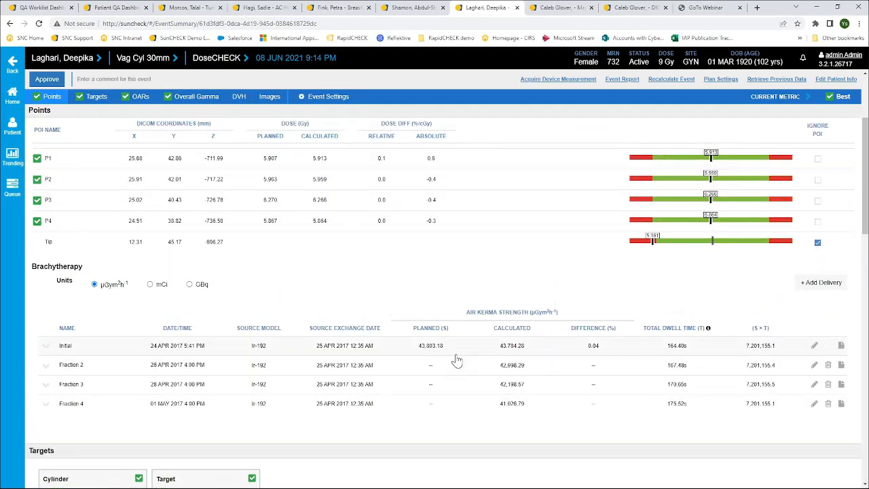
scroll(459, 361, "up", 3)
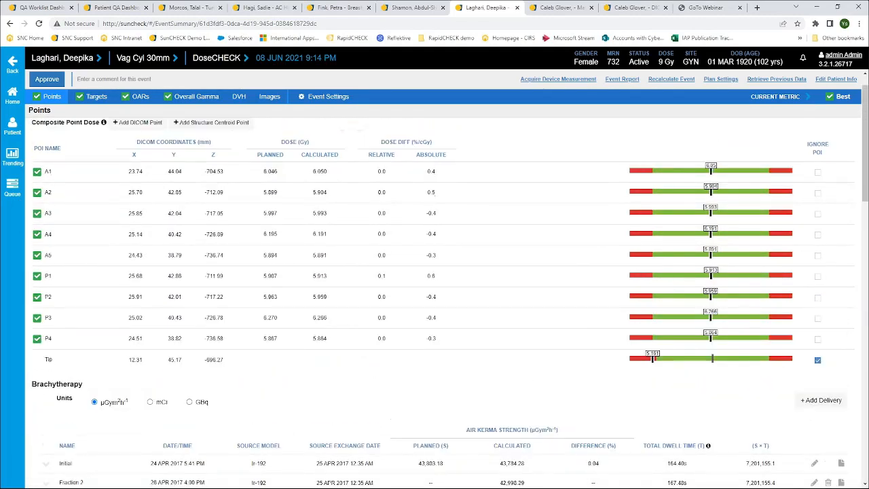